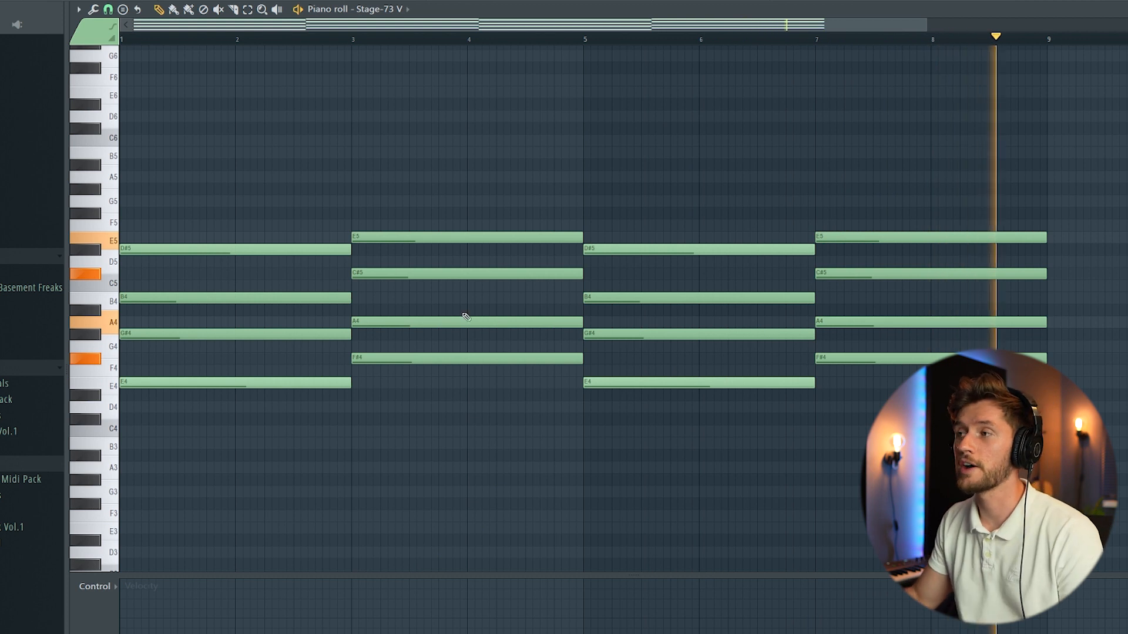
# Copy all the Stage-73 V chord notes into the Ample Guitar L channel and open its piano roll
pyautogui.press('space')
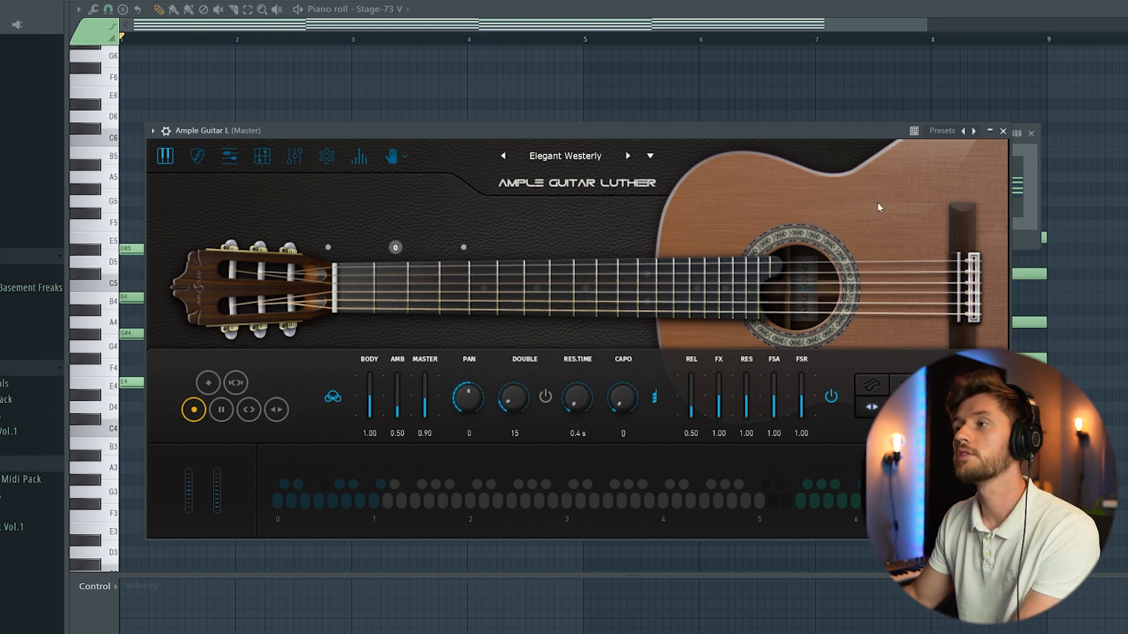
pyautogui.press('F6')
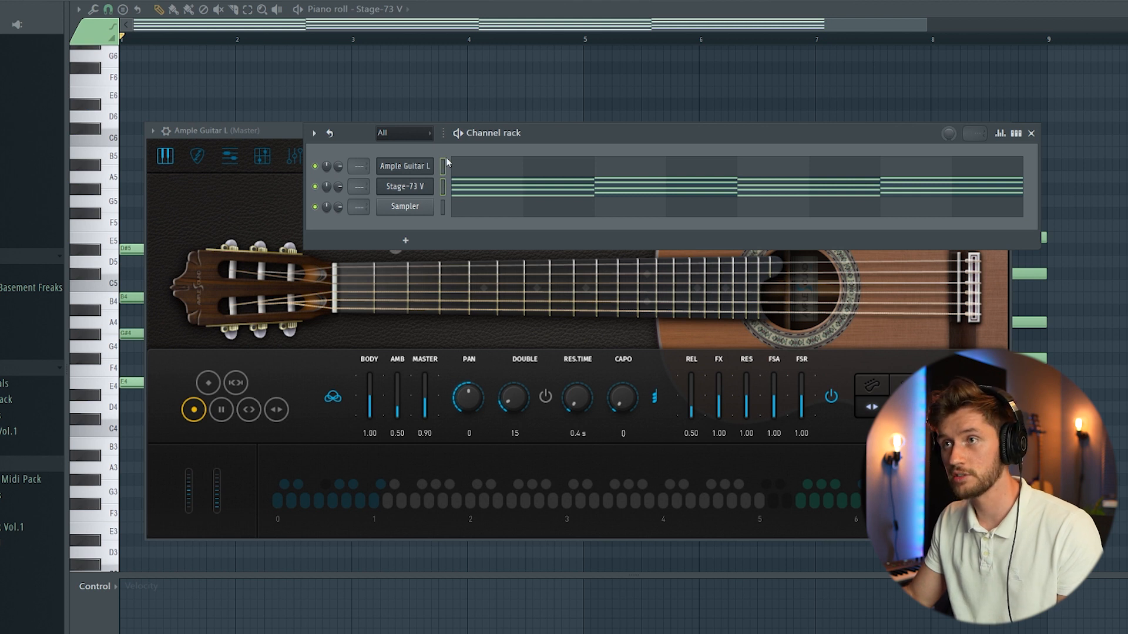
pyautogui.hotkey('ctrl', 'a')
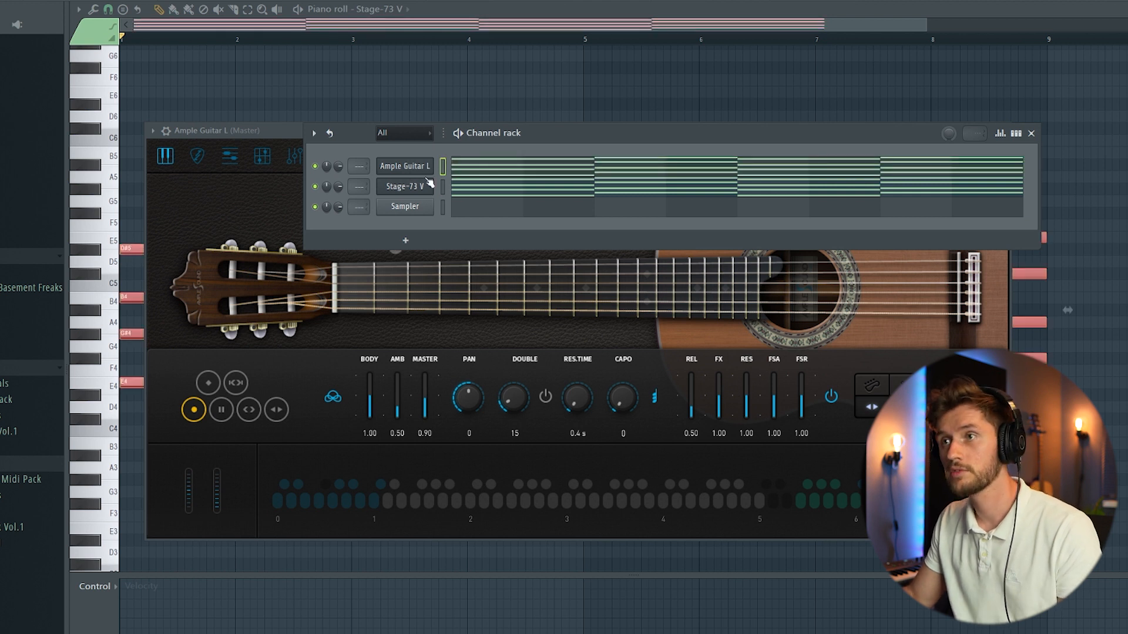
pyautogui.click(498, 171)
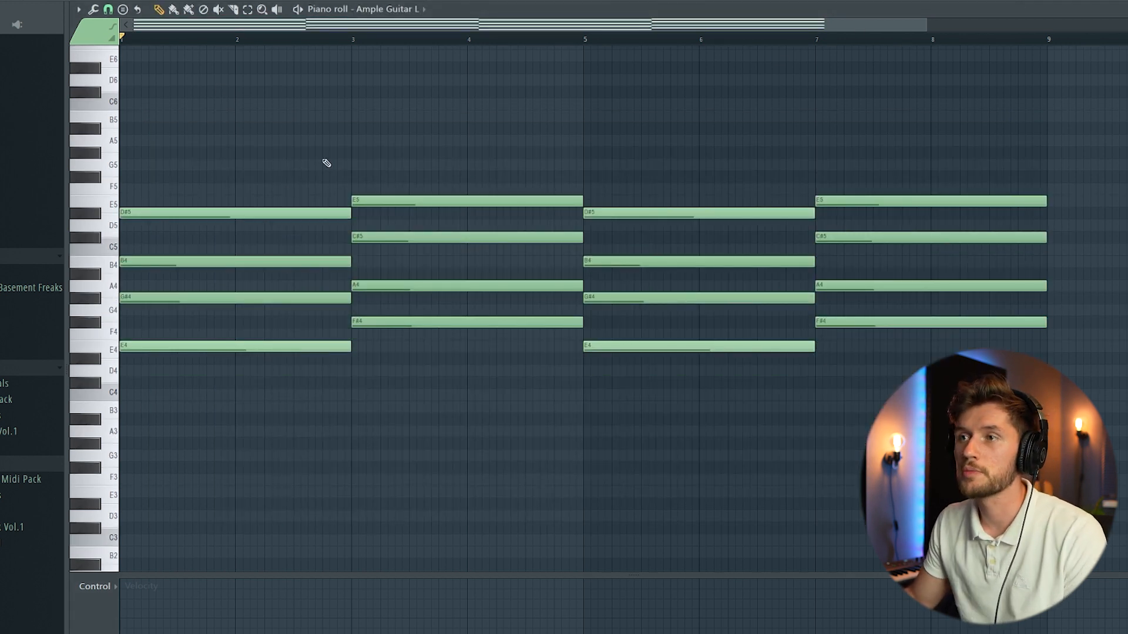
# Delete the guitar chords in bars 5 to 8 and shorten the two remaining chords to one and a half bars each
pyautogui.moveTo(611, 123); pyautogui.dragTo(950, 436)
pyautogui.press('Delete')
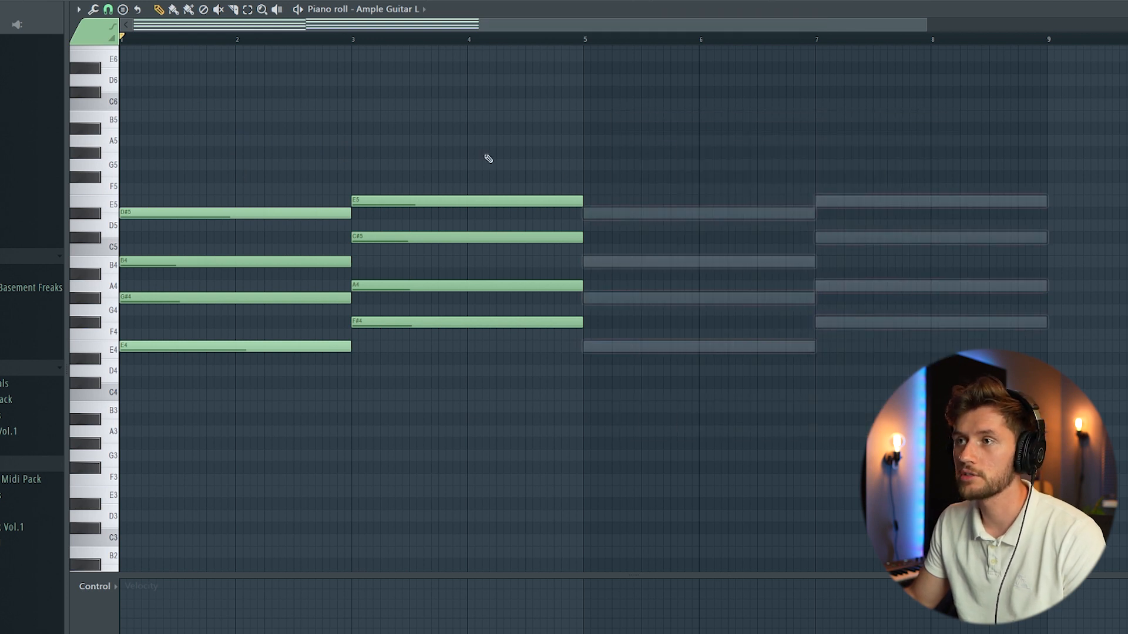
pyautogui.moveTo(923, 33); pyautogui.dragTo(754, 33)
pyautogui.hotkey('ctrl', 'a')
pyautogui.moveTo(712, 201); pyautogui.dragTo(644, 217)
# Set the snap to 1/4 step and strum the first chord by starting G#4, B4 and D#5 progressively half a step later
pyautogui.click(108, 9)
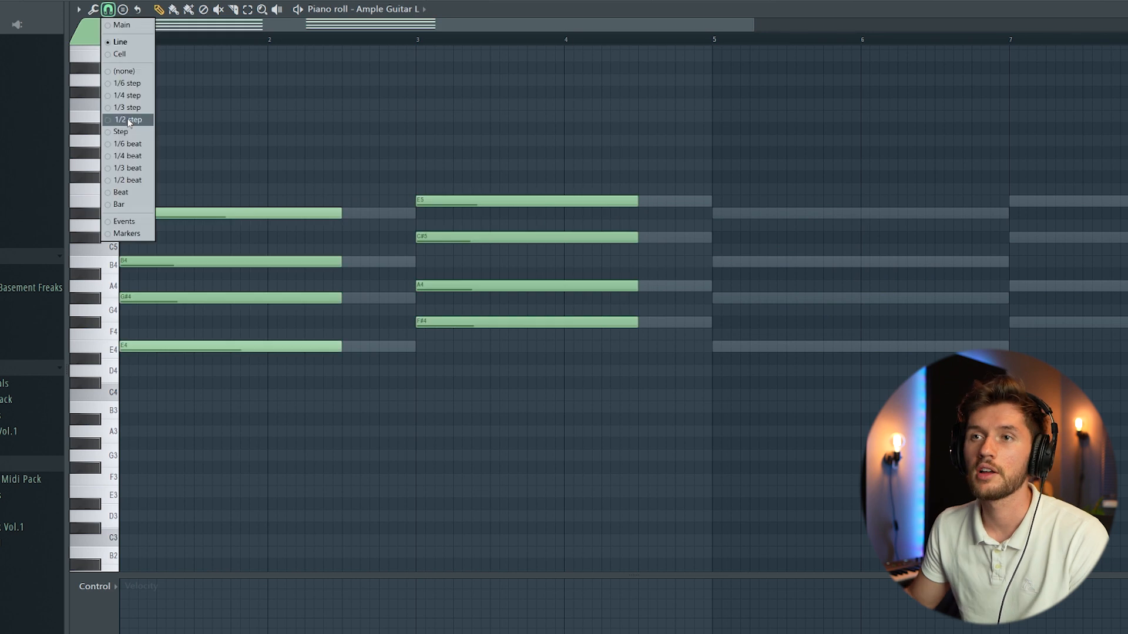
pyautogui.click(130, 99)
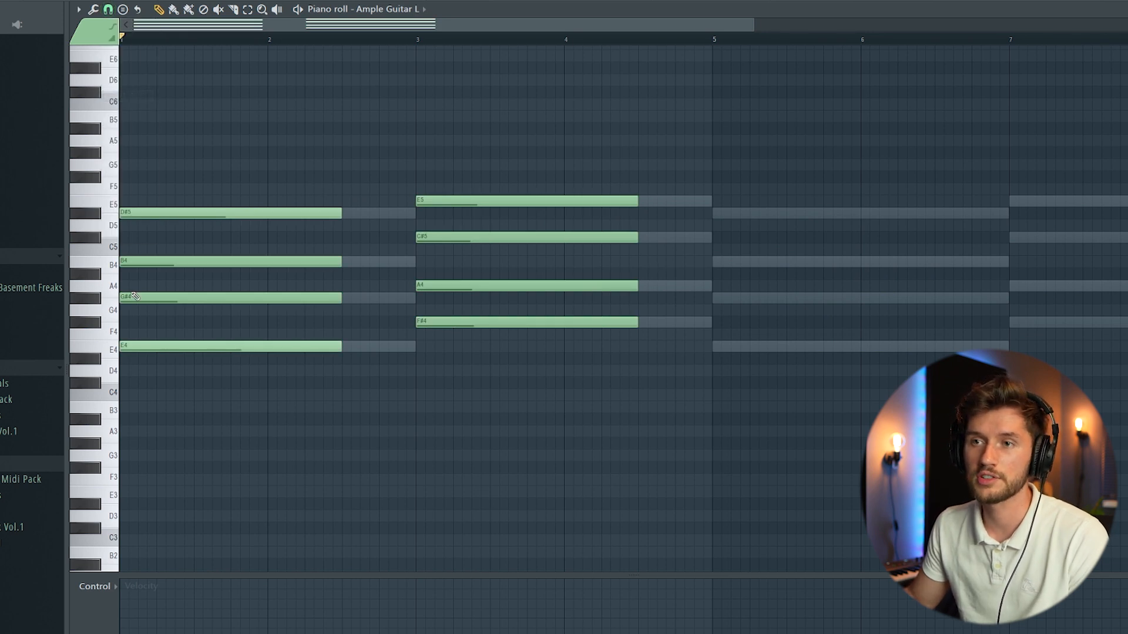
pyautogui.moveTo(136, 266); pyautogui.dragTo(146, 266)
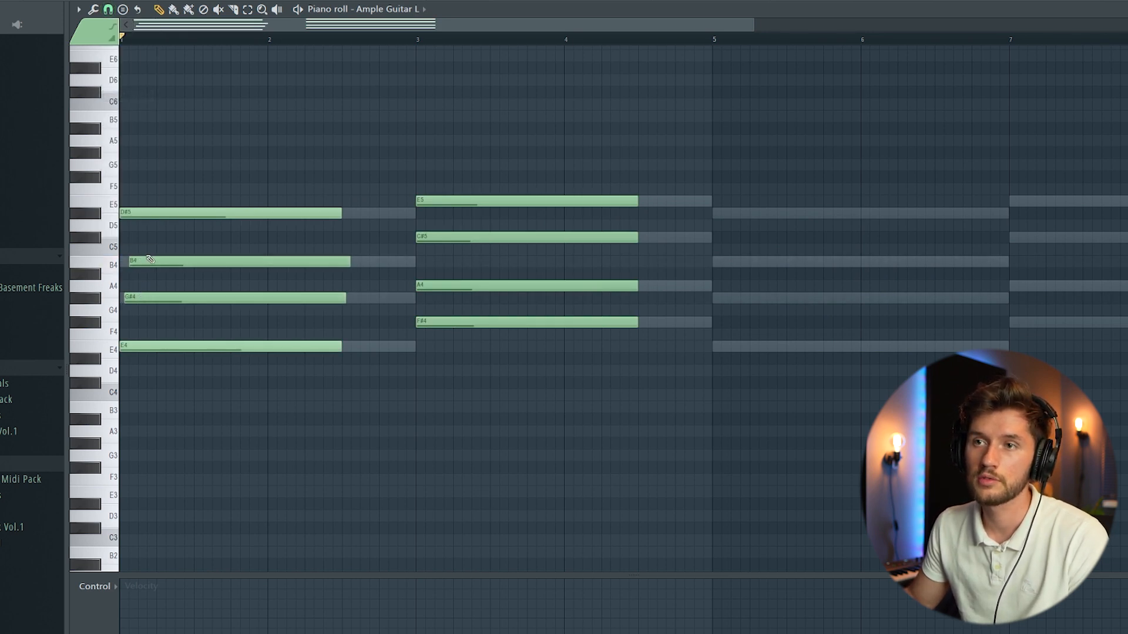
pyautogui.moveTo(143, 215); pyautogui.dragTo(154, 216)
pyautogui.press('space')
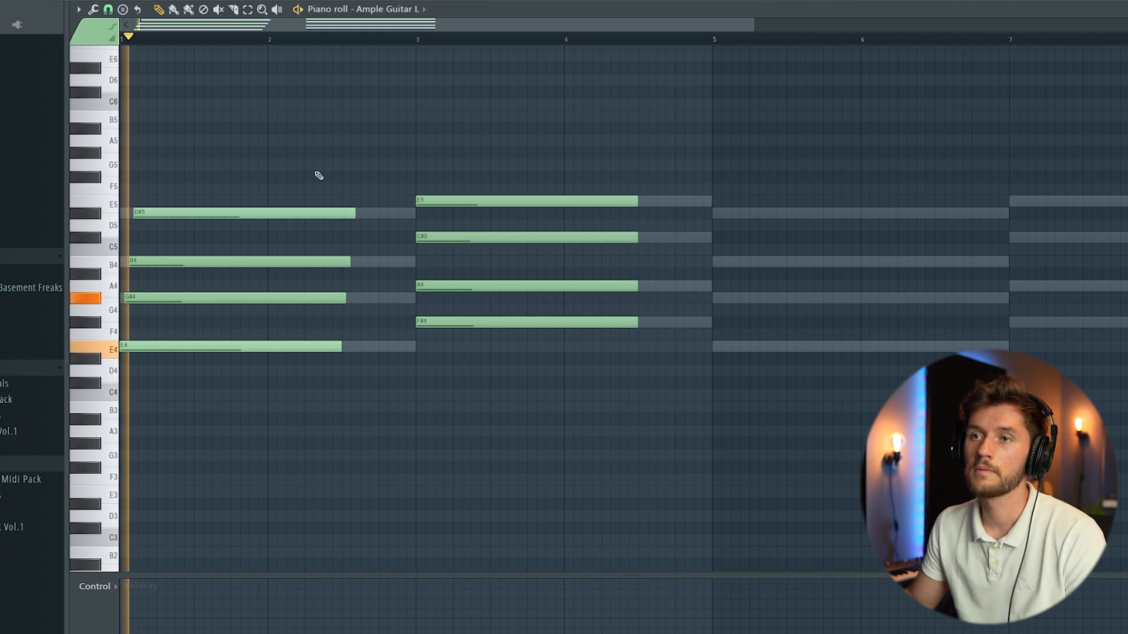
# Strum the second chord by starting A4, C#5 and E5 progressively later than the F#4
pyautogui.moveTo(417, 285); pyautogui.dragTo(422, 285)
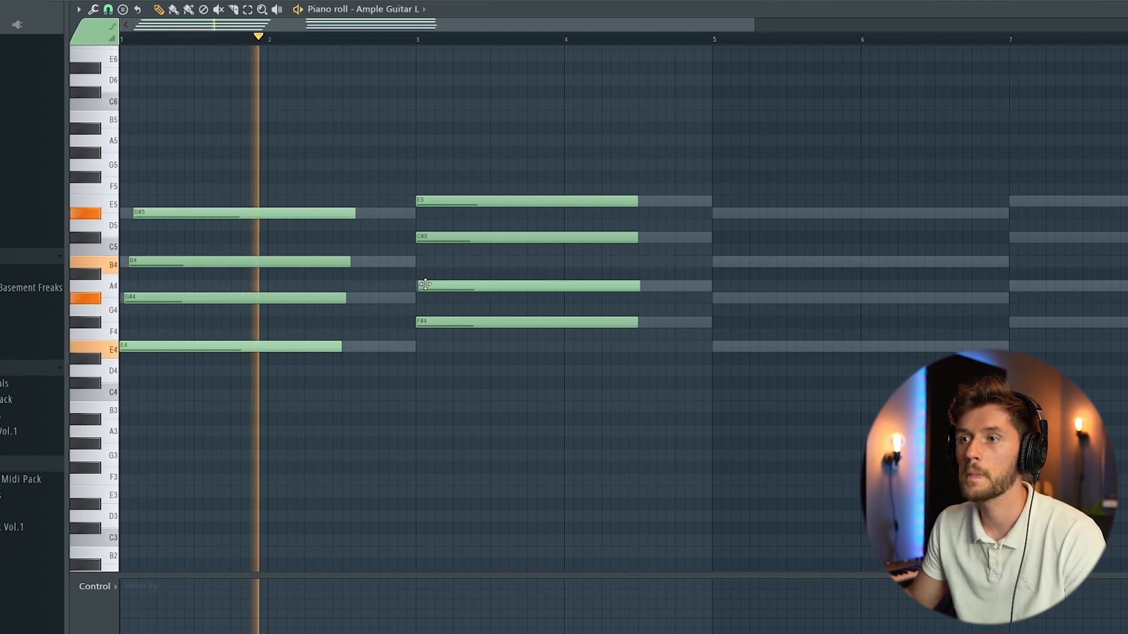
pyautogui.moveTo(430, 238); pyautogui.dragTo(446, 205)
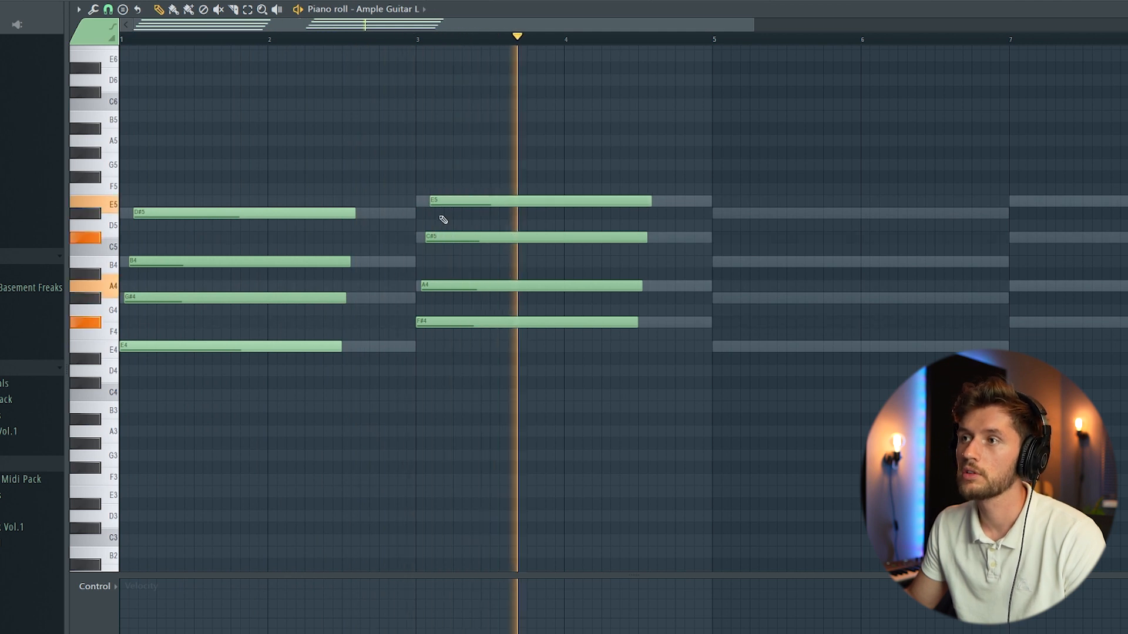
pyautogui.press('space')
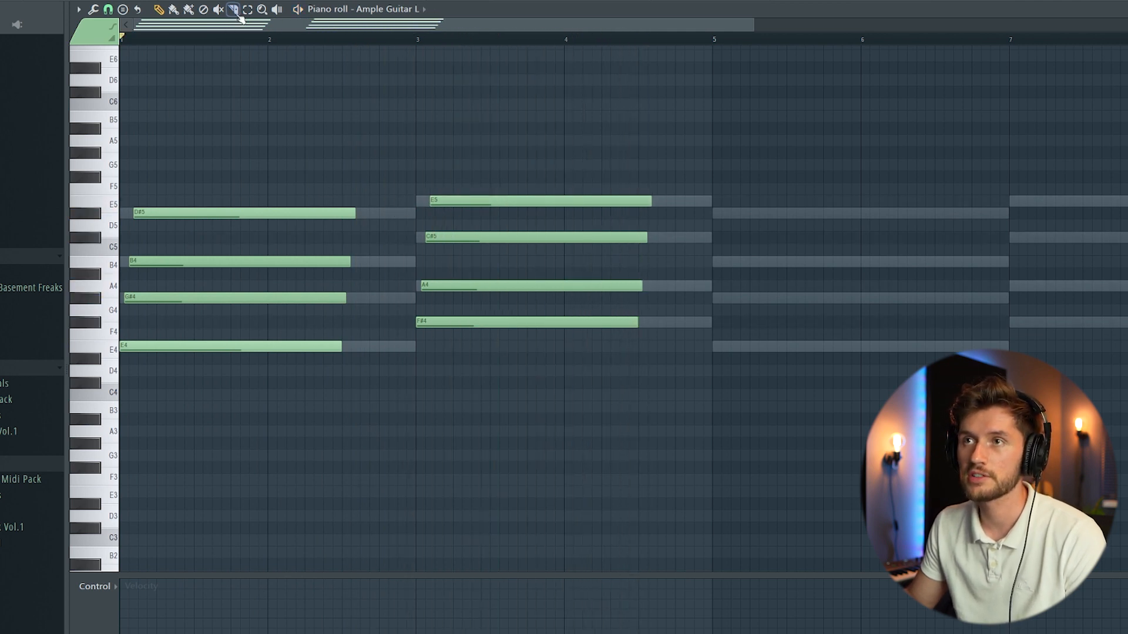
# Trim each chord's notes to a common end, add short G#5, F#5 and E5 notes in the second half of bar 2, and audition them
pyautogui.click(343, 152)
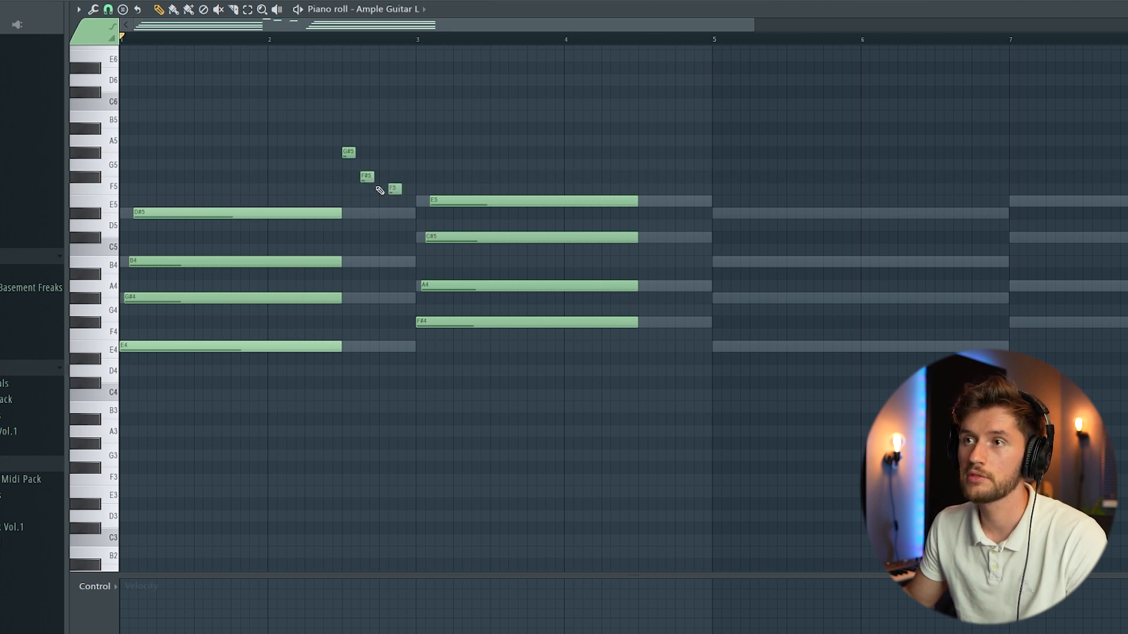
pyautogui.press('space')
pyautogui.moveTo(753, 27); pyautogui.dragTo(459, 28)
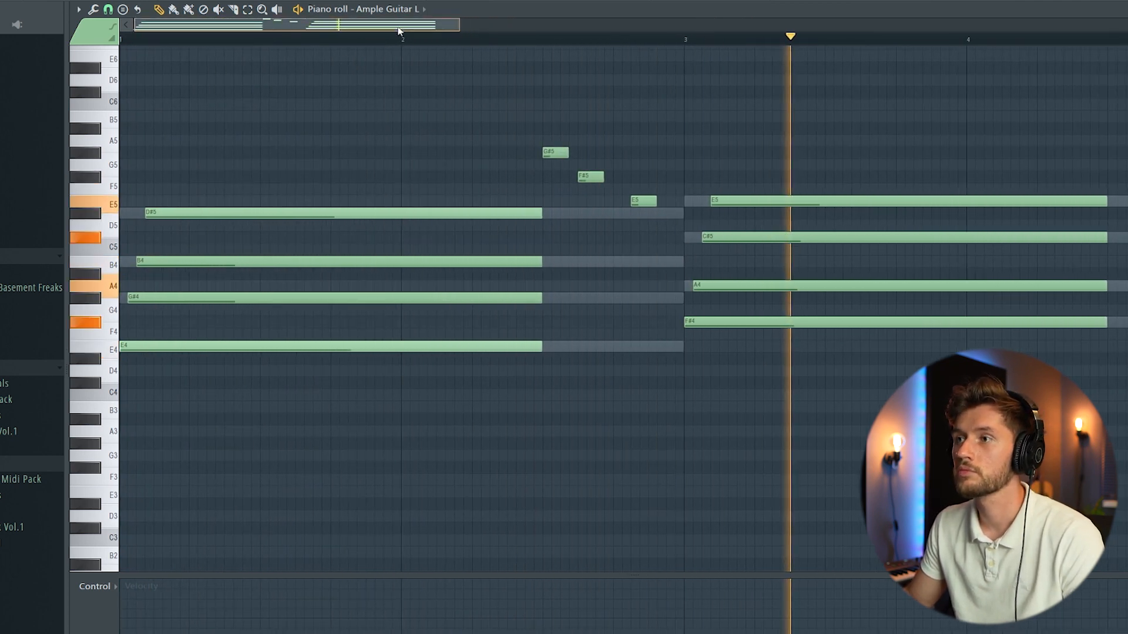
pyautogui.moveTo(398, 30); pyautogui.dragTo(467, 29)
pyautogui.press('space')
# Move the whole second chord a quarter step earlier and add a short F#5 grace note before the G#5 melody note
pyautogui.moveTo(511, 154); pyautogui.dragTo(509, 312)
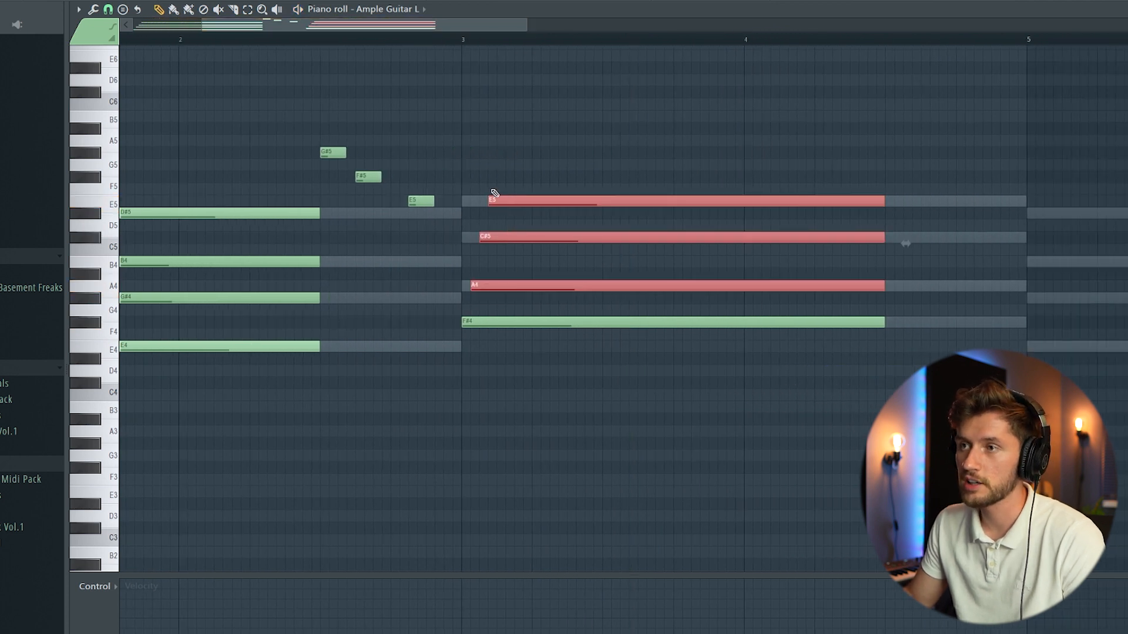
pyautogui.moveTo(494, 194); pyautogui.dragTo(495, 373)
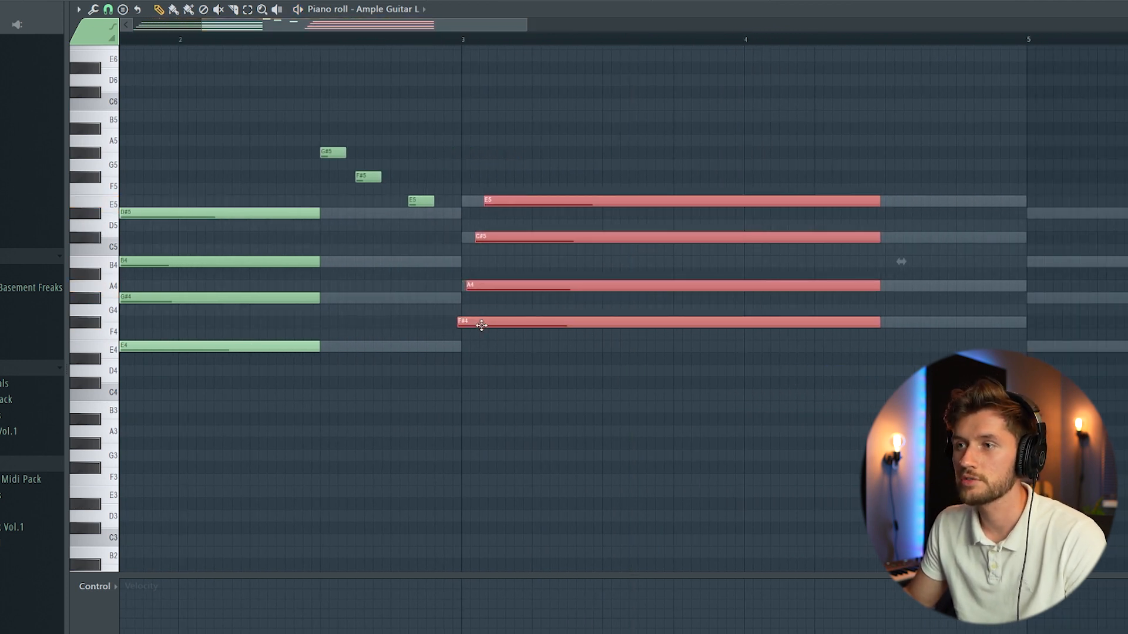
pyautogui.moveTo(464, 29); pyautogui.dragTo(500, 32)
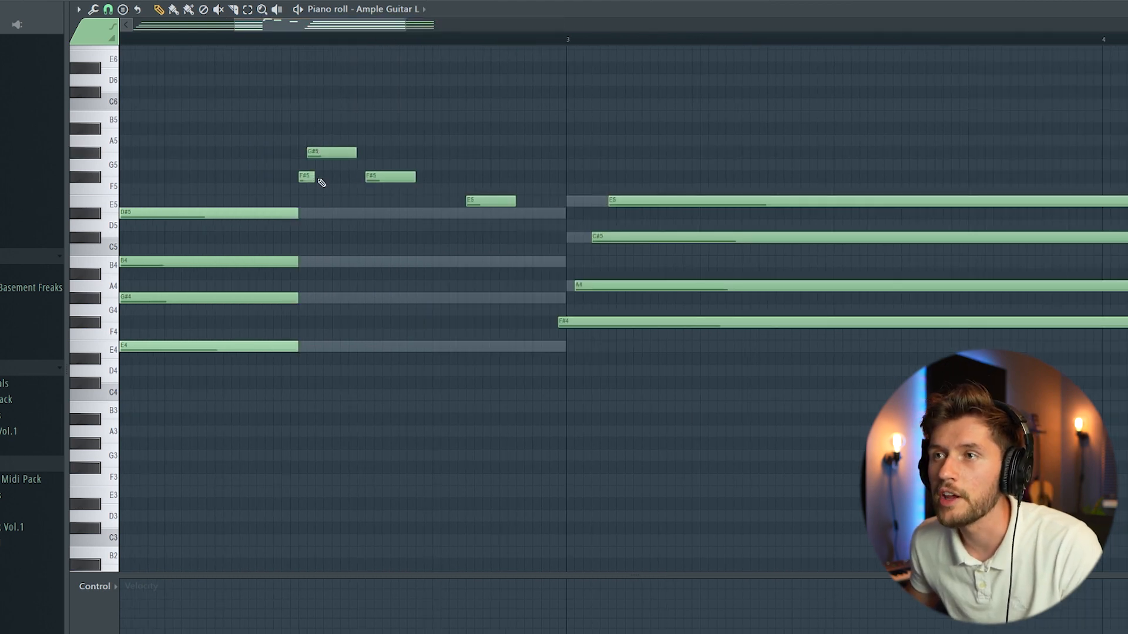
pyautogui.moveTo(307, 29); pyautogui.dragTo(393, 47)
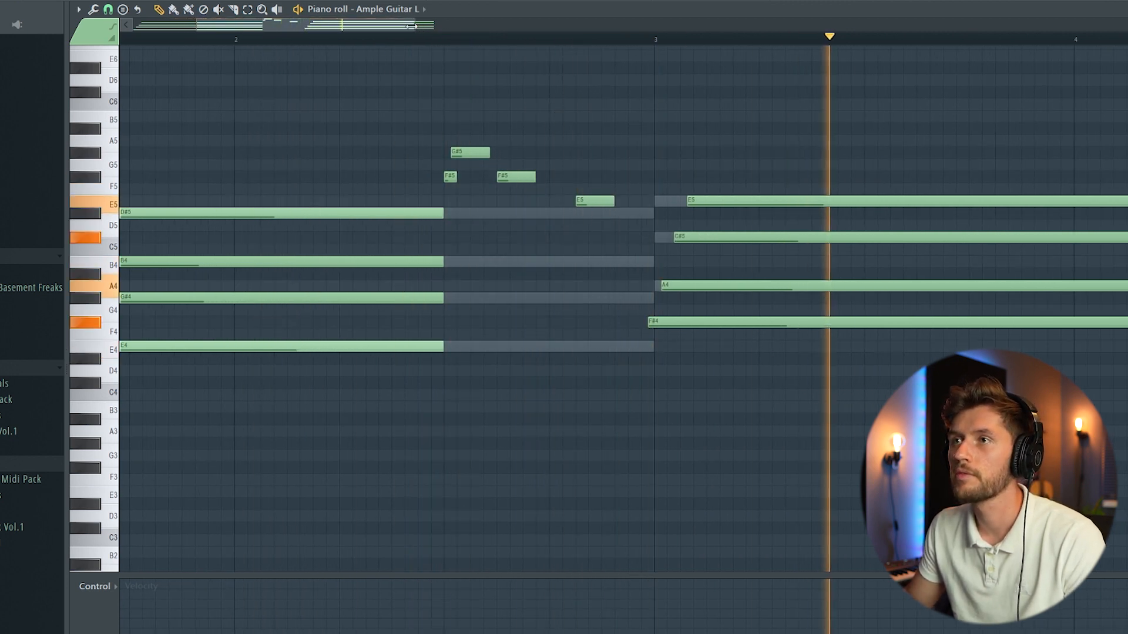
# Copy the melody run to the end of bar 4, then add a G#5, B5 and long G#5 phrase at that bar's start
pyautogui.moveTo(434, 26); pyautogui.dragTo(569, 96)
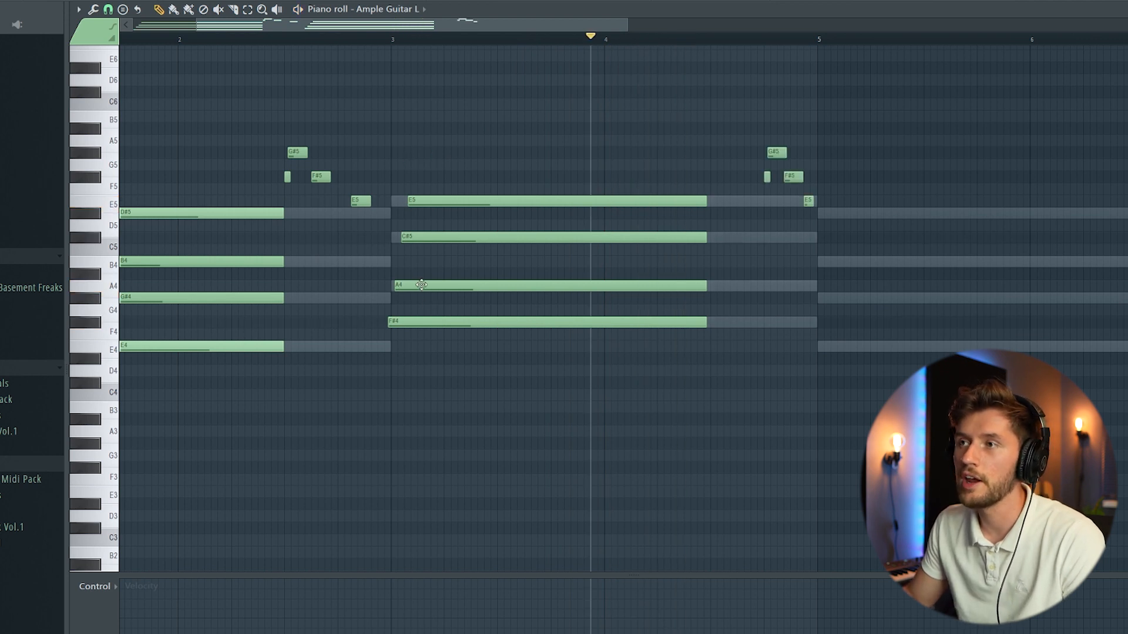
pyautogui.click(613, 128)
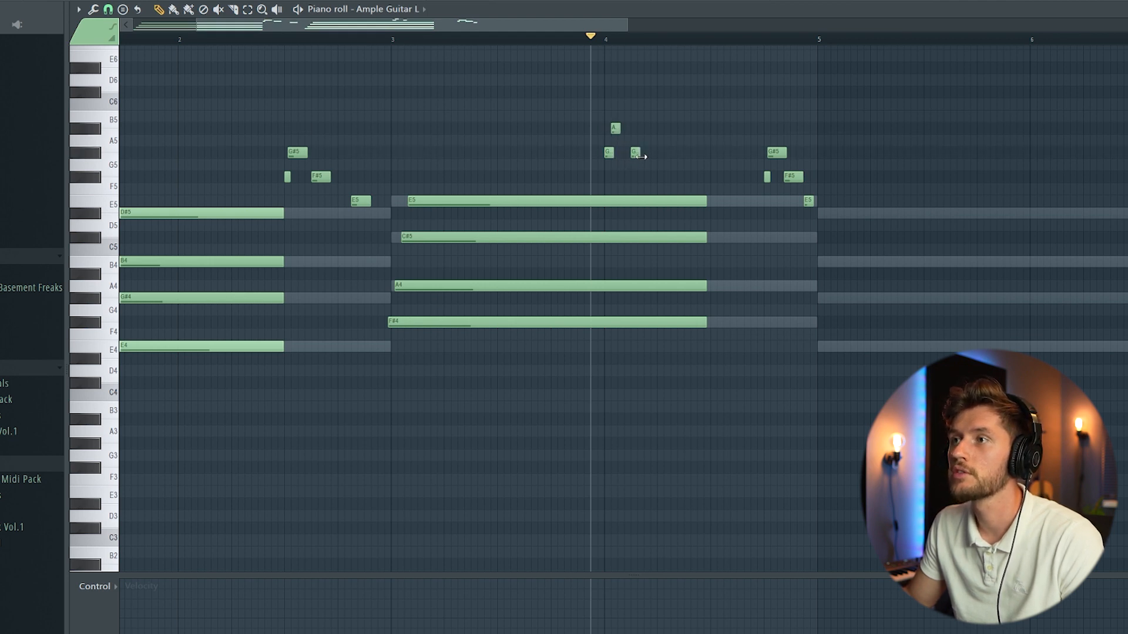
pyautogui.moveTo(718, 157); pyautogui.dragTo(711, 157)
pyautogui.press('space')
pyautogui.moveTo(613, 128); pyautogui.dragTo(613, 115)
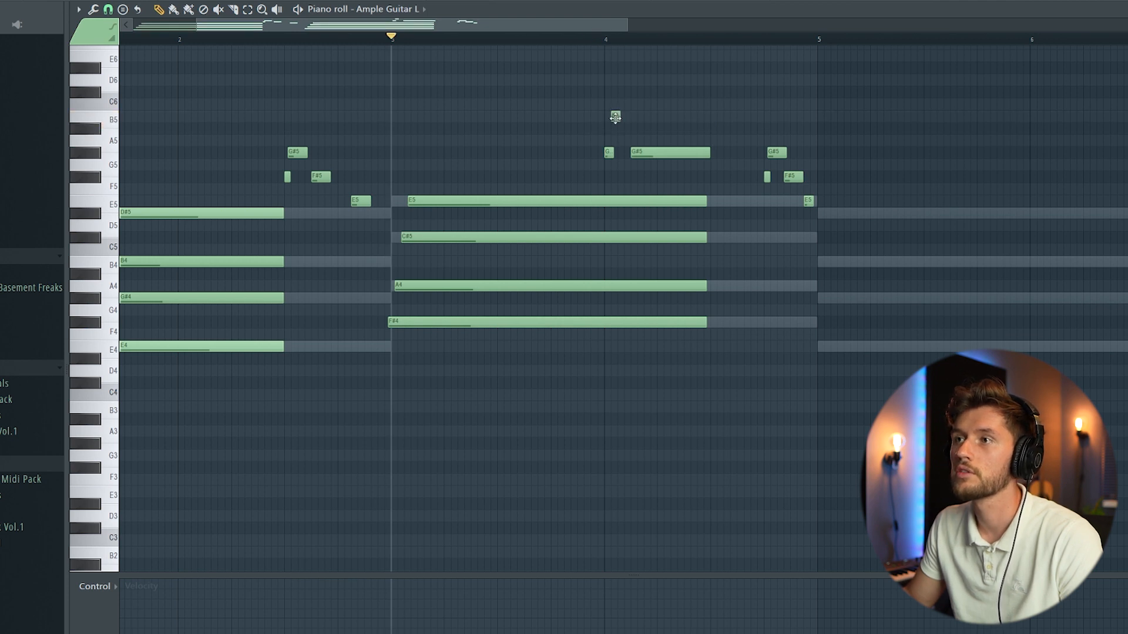
pyautogui.press('space')
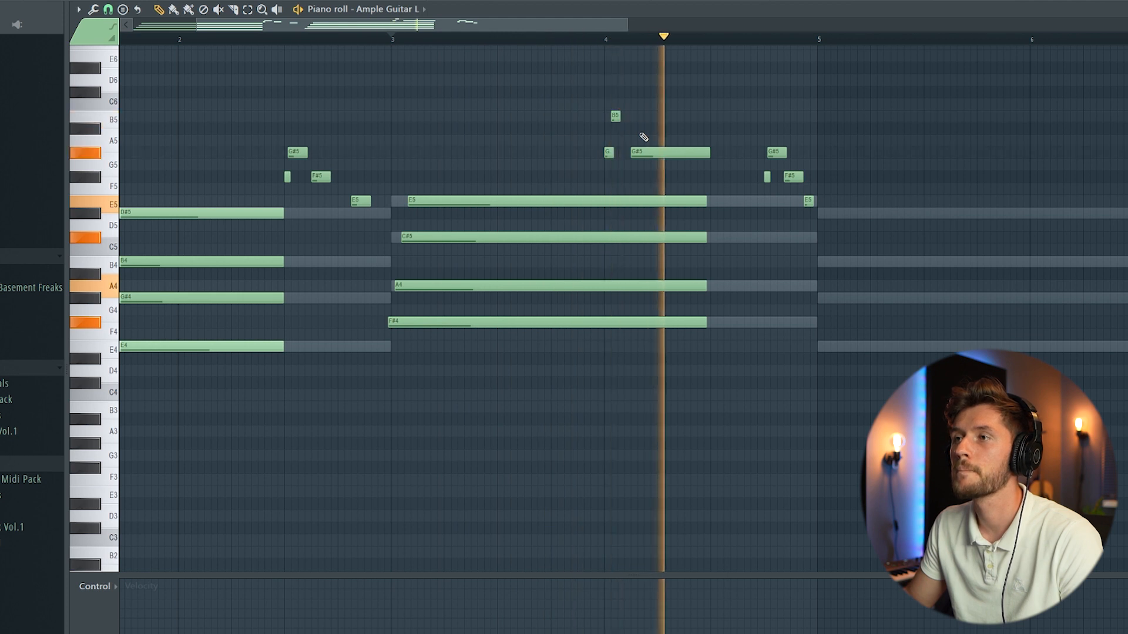
# Raise the long melody note to A5 and repeat the four-bar guitar part across bars 5 to 8
pyautogui.press('space')
pyautogui.scroll(-3, 716, 117)
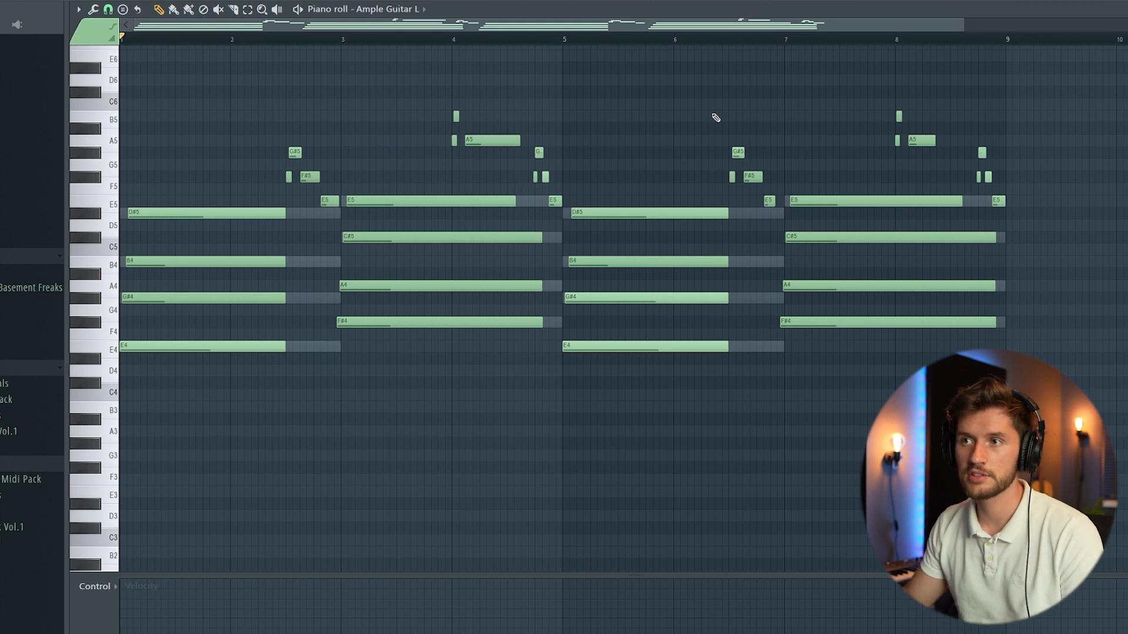
pyautogui.press('space')
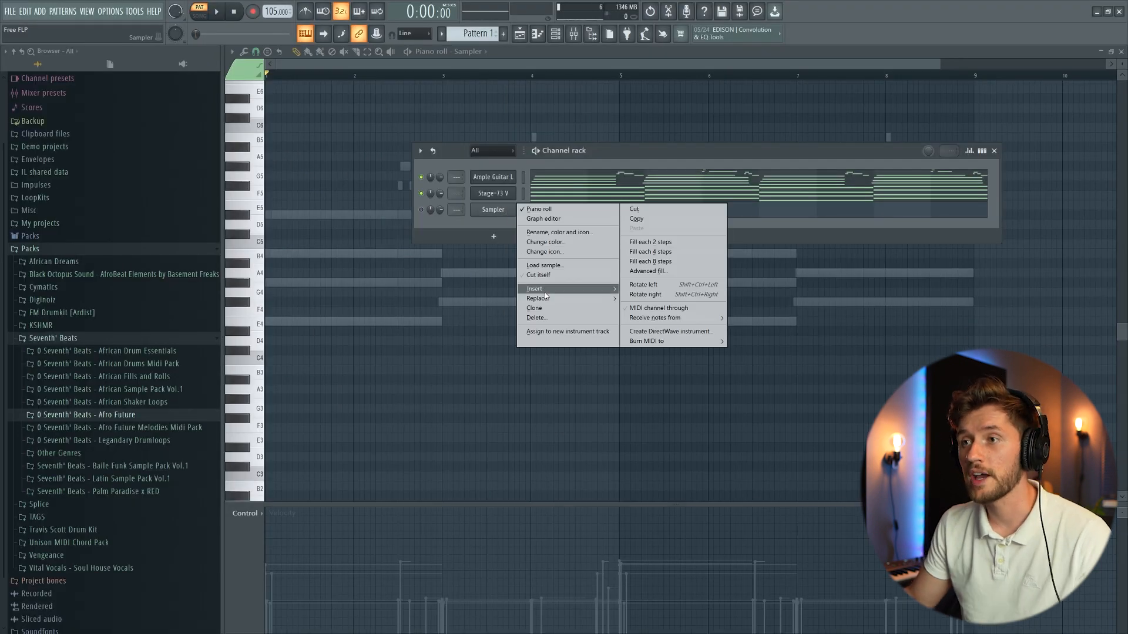
# Insert an Ample Guitar SH channel and load its Misty preset
pyautogui.moveTo(594, 289)
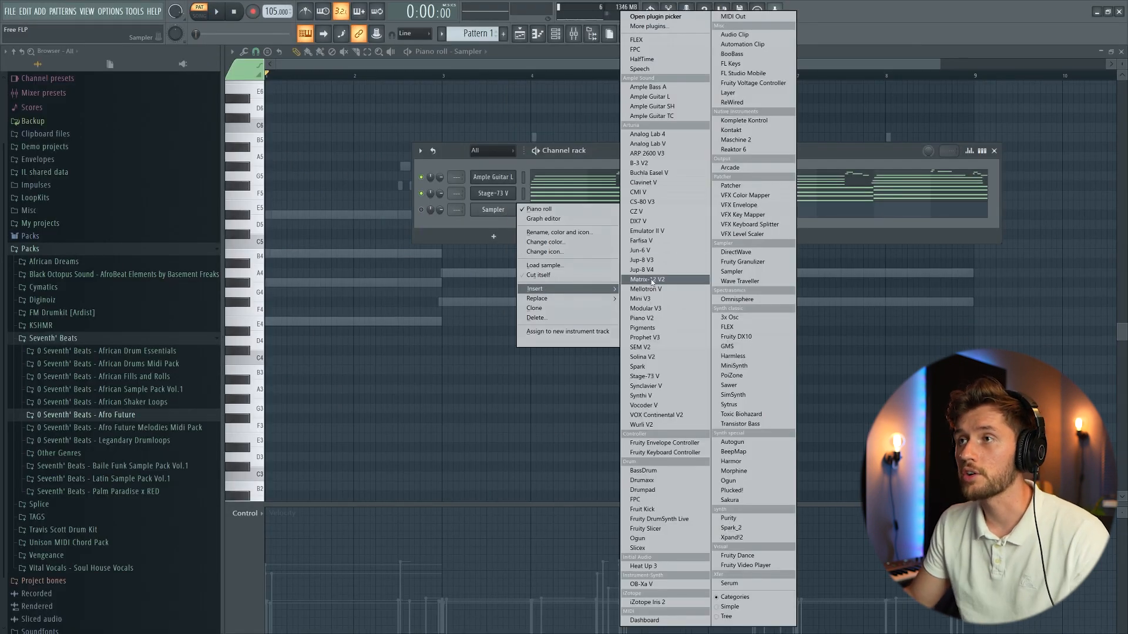
pyautogui.click(670, 106)
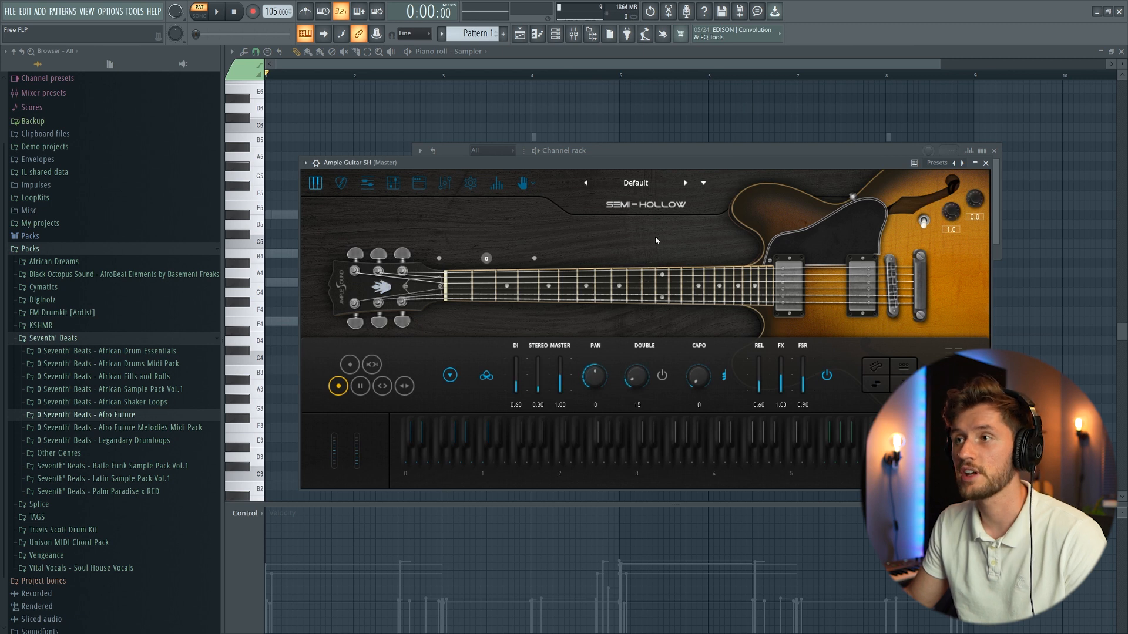
pyautogui.click(685, 182)
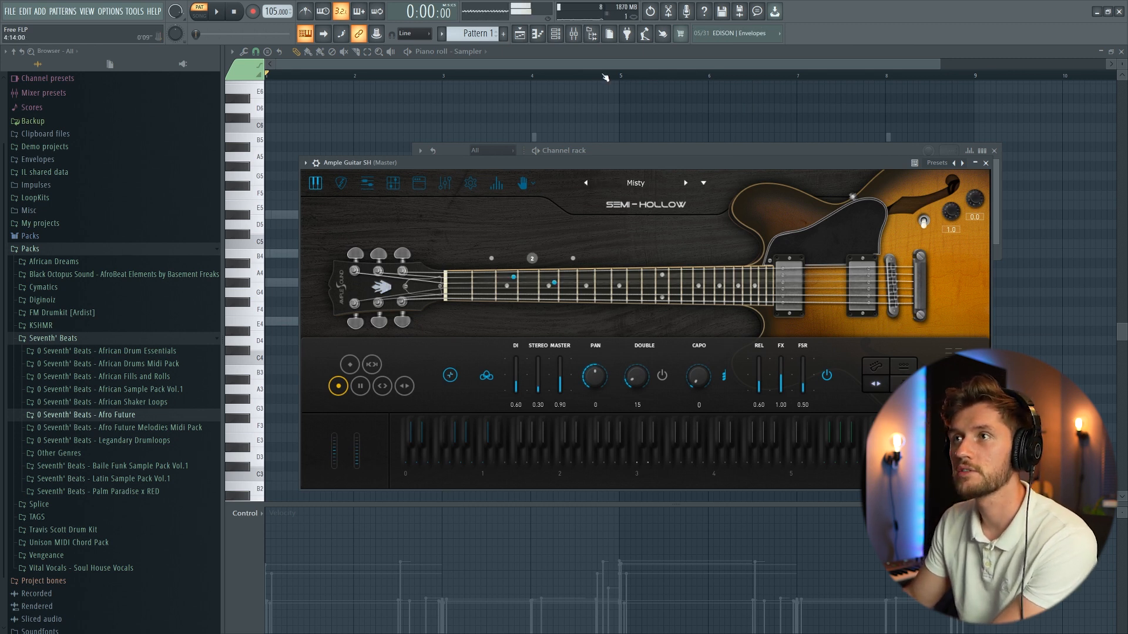
# Place three short E4 notes at the start of bar 1 in Ample Guitar SH's piano roll and audition them
pyautogui.click(555, 34)
pyautogui.click(564, 216)
pyautogui.click(280, 325)
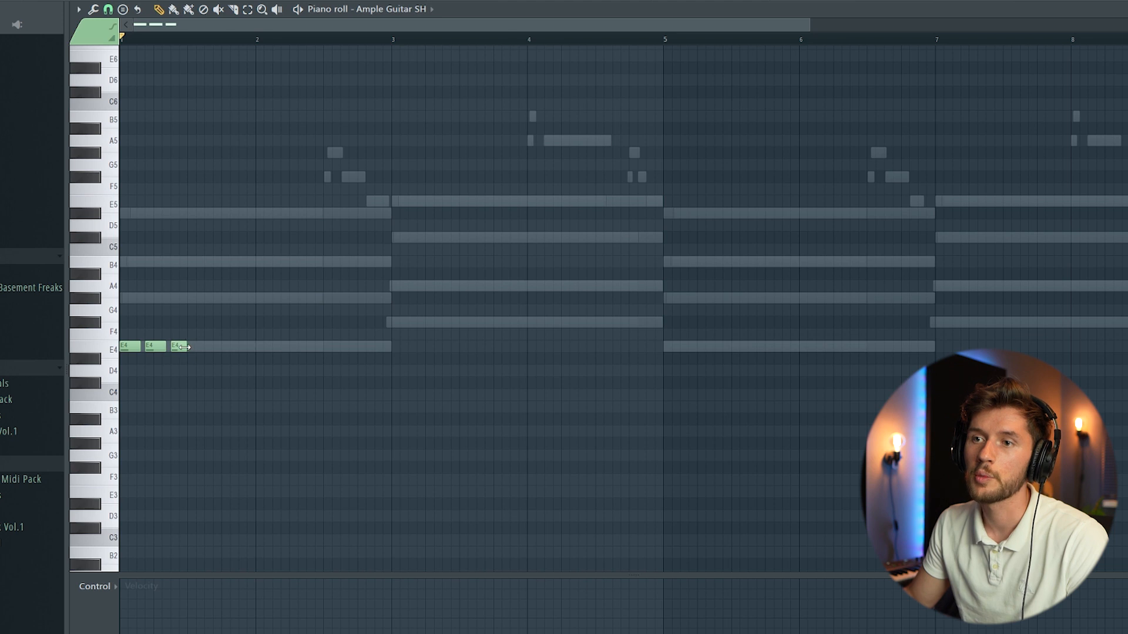
pyautogui.press('space')
pyautogui.press('space')
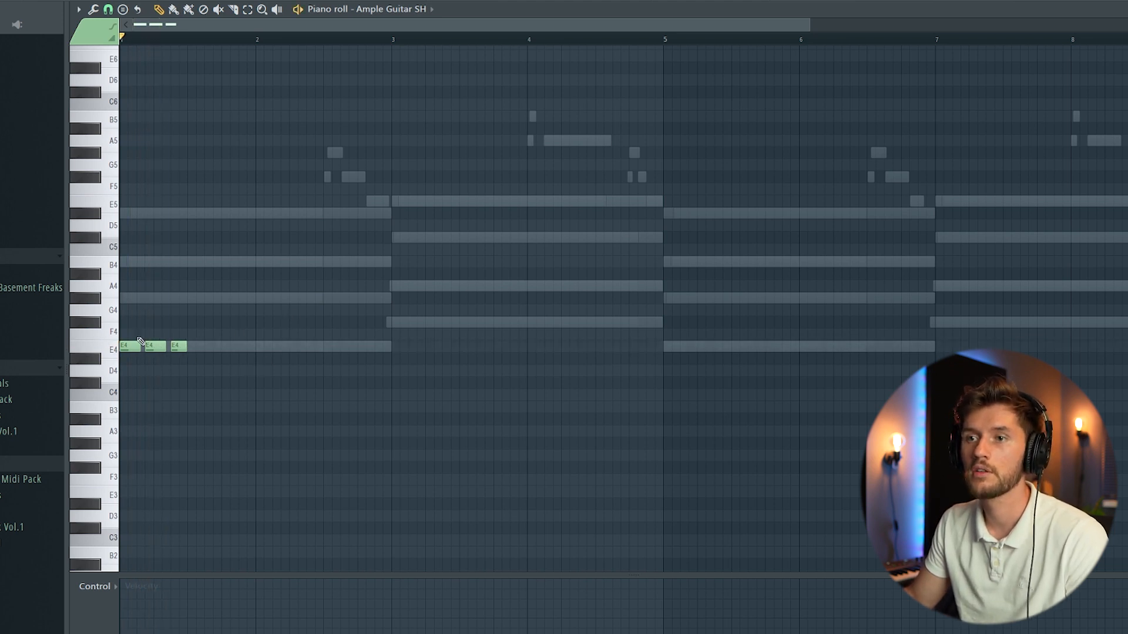
# Raise the three short notes an octave to E5 and duplicate them as three D#5 notes directly after
pyautogui.press('space')
pyautogui.hotkey('ctrl', 'a')
pyautogui.press('space')
pyautogui.moveTo(136, 340); pyautogui.dragTo(100, 196)
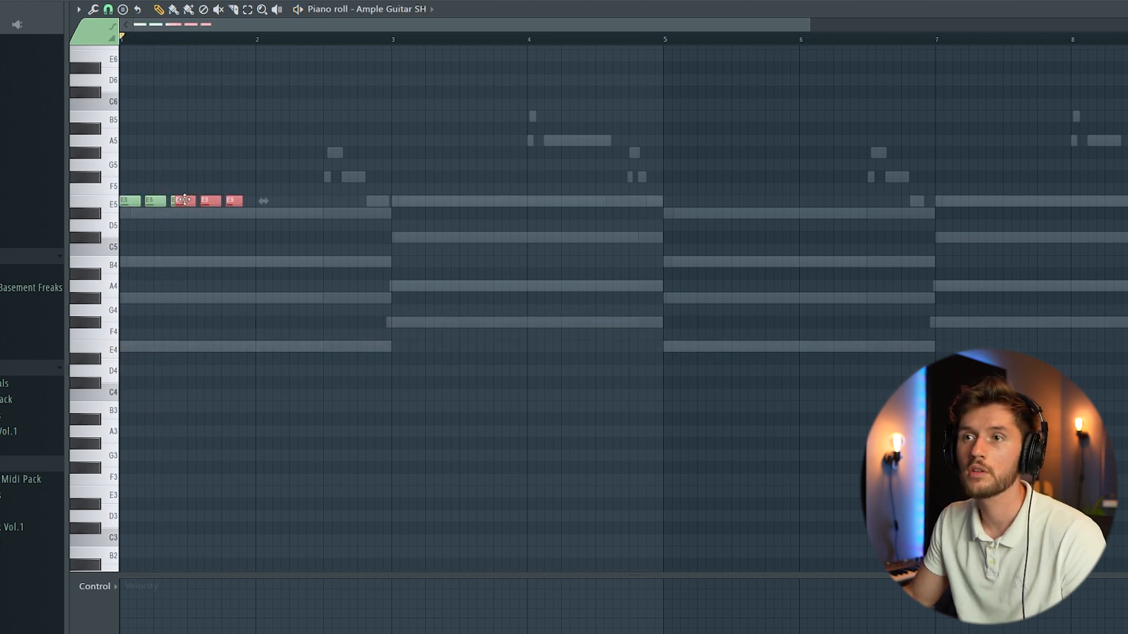
pyautogui.press('space')
pyautogui.hotkey('ctrl', 'a')
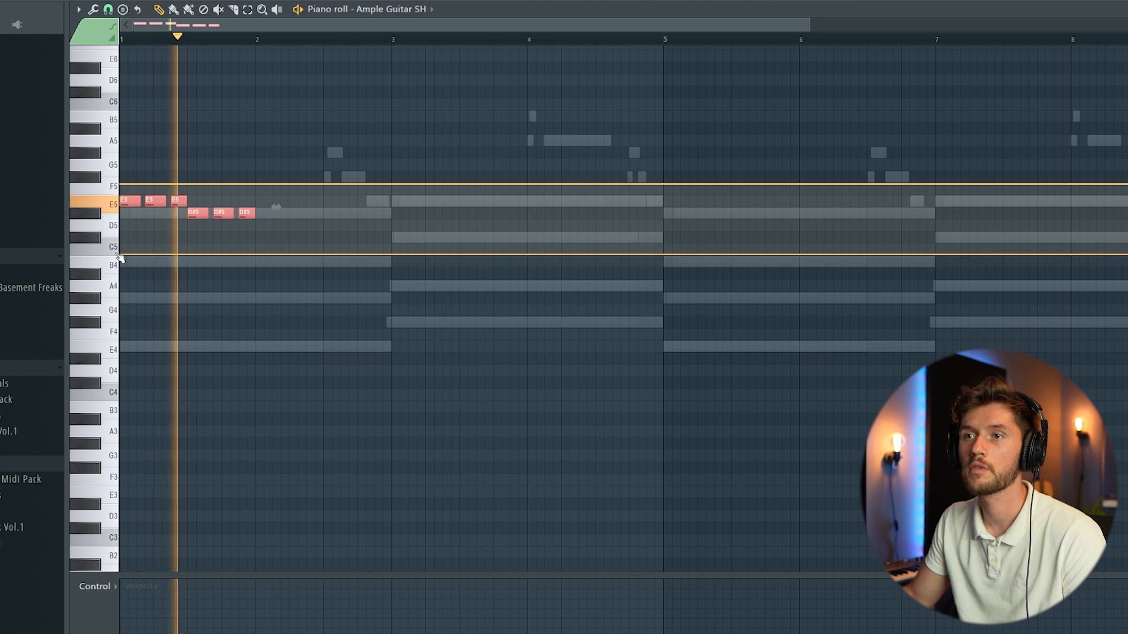
# Repeat the E5 and D#5 pattern through bar 2 and copy both bars to bars 3 and 4, two semitones higher
pyautogui.moveTo(276, 24); pyautogui.dragTo(367, 42)
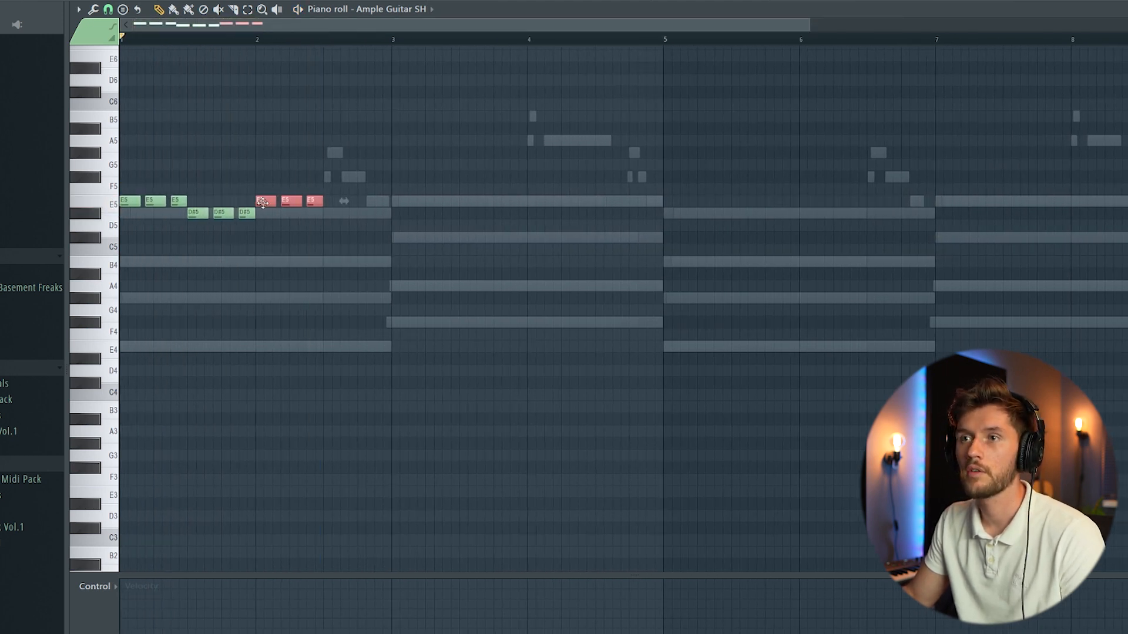
pyautogui.moveTo(263, 202); pyautogui.dragTo(406, 175)
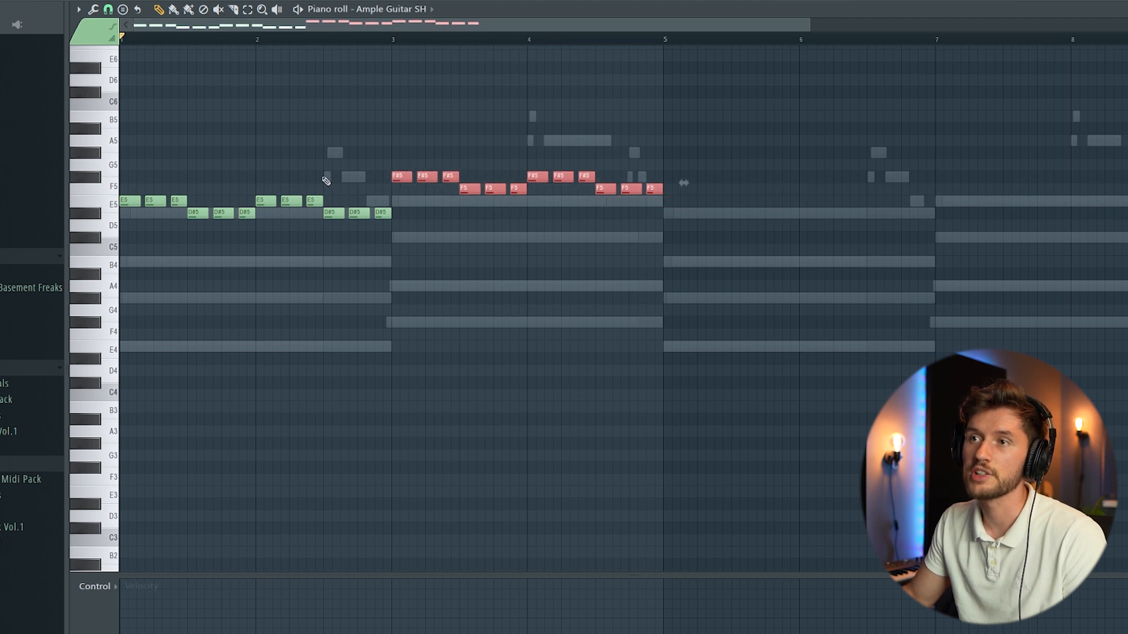
# Lower the F5 note groups in bars 3 and 4 to E5 and play the part back
pyautogui.moveTo(417, 194); pyautogui.dragTo(629, 202)
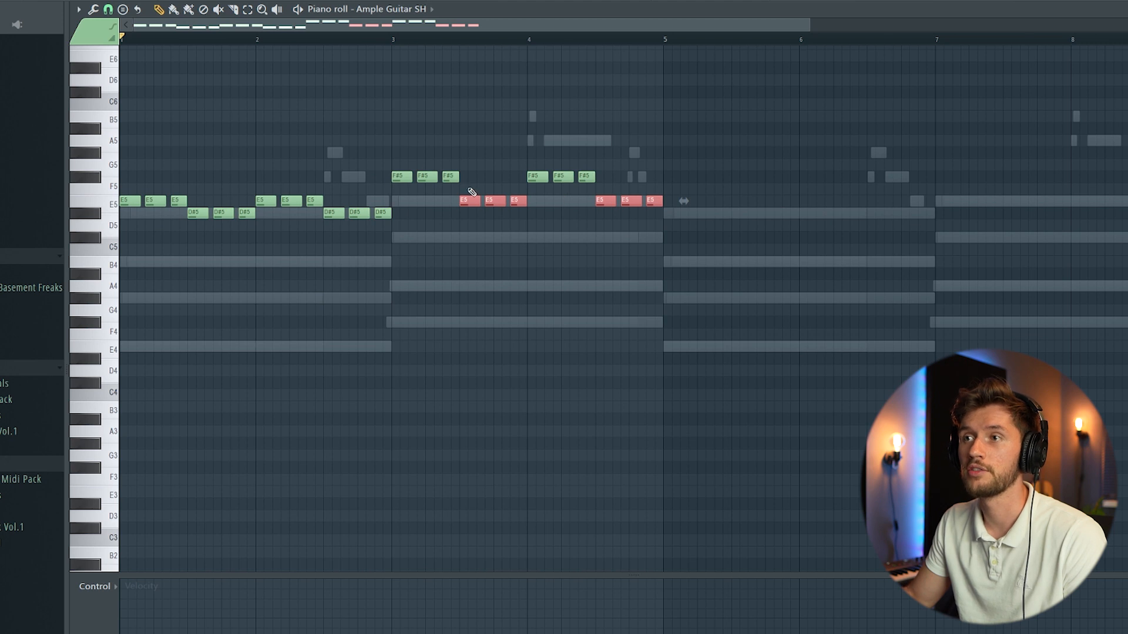
pyautogui.press('space')
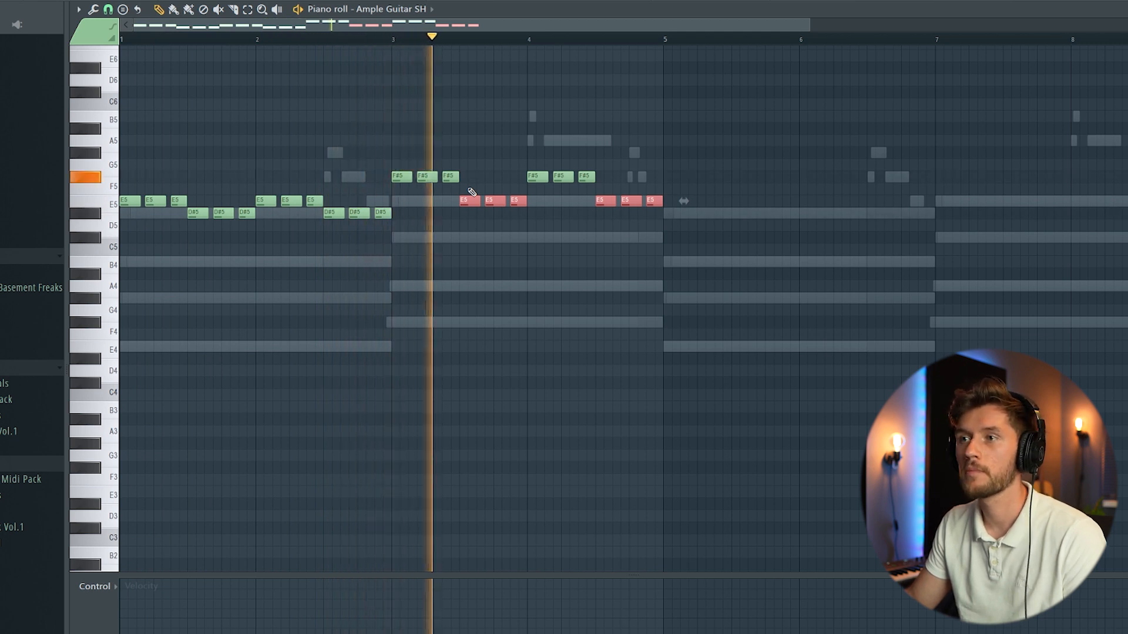
# Repeat the four-bar Ample Guitar SH riff through bars 5 to 8 and play all eight bars back
pyautogui.click(672, 141)
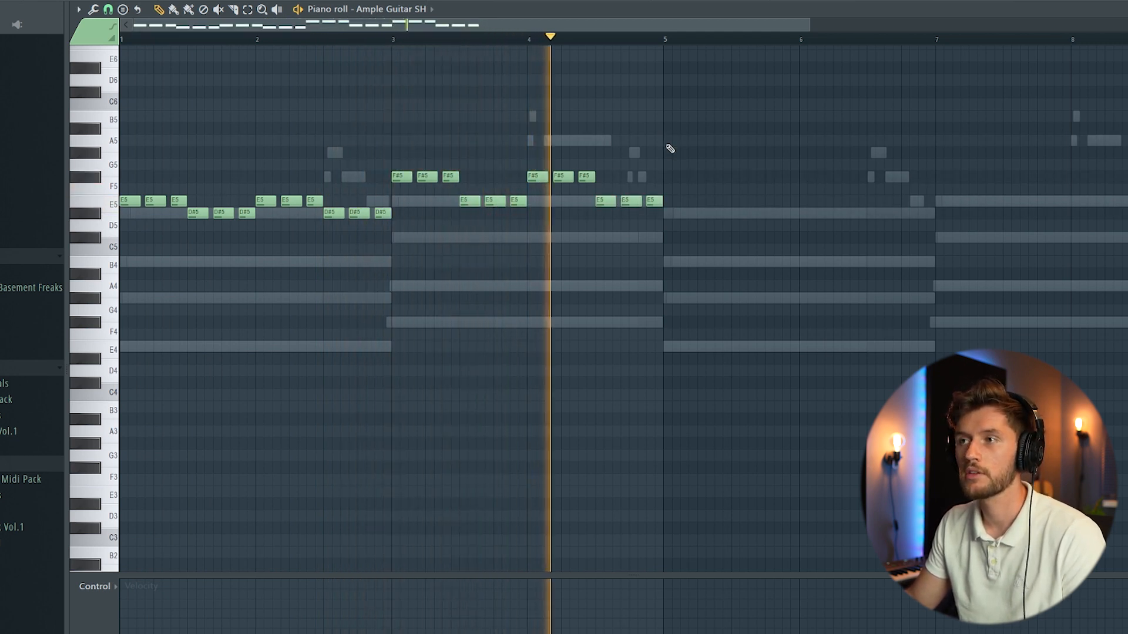
pyautogui.press('space')
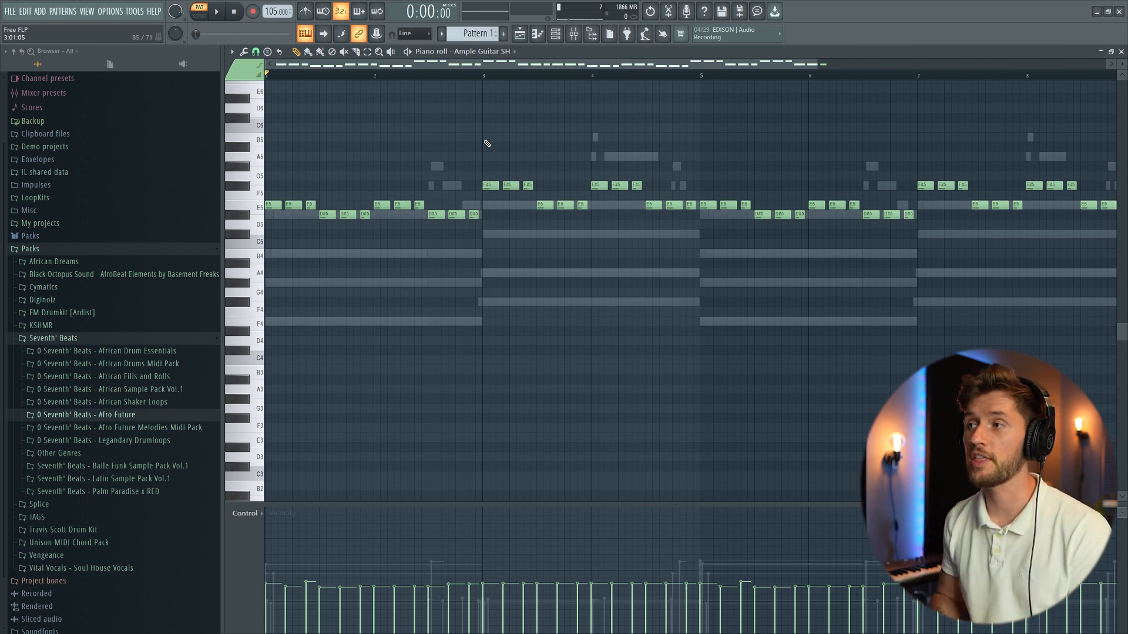
pyautogui.press('space')
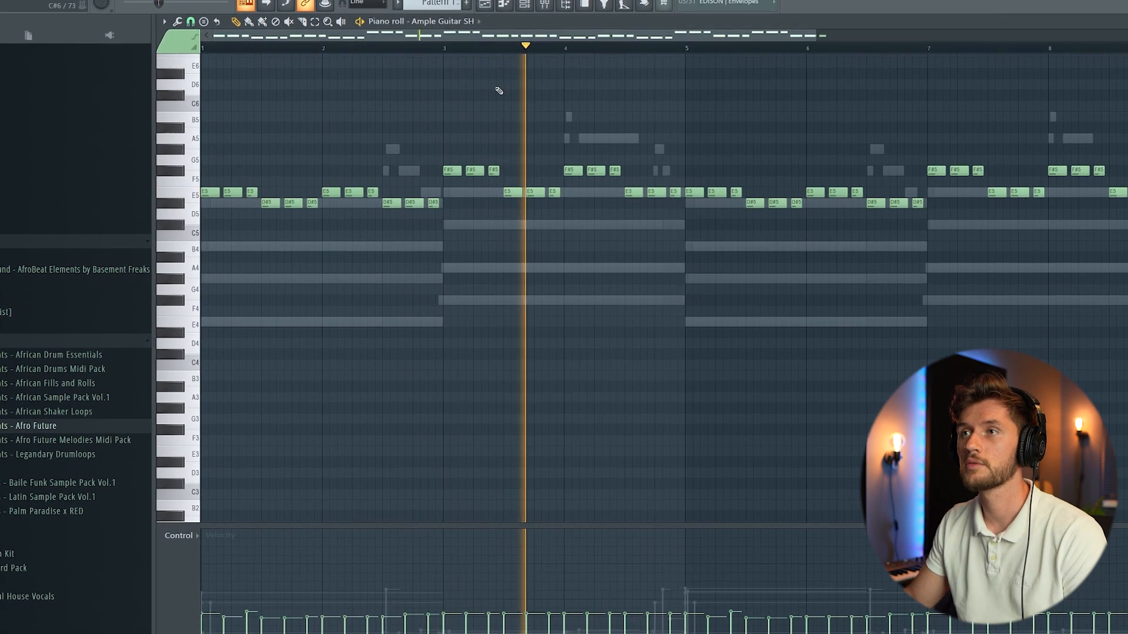
pyautogui.click(527, 4)
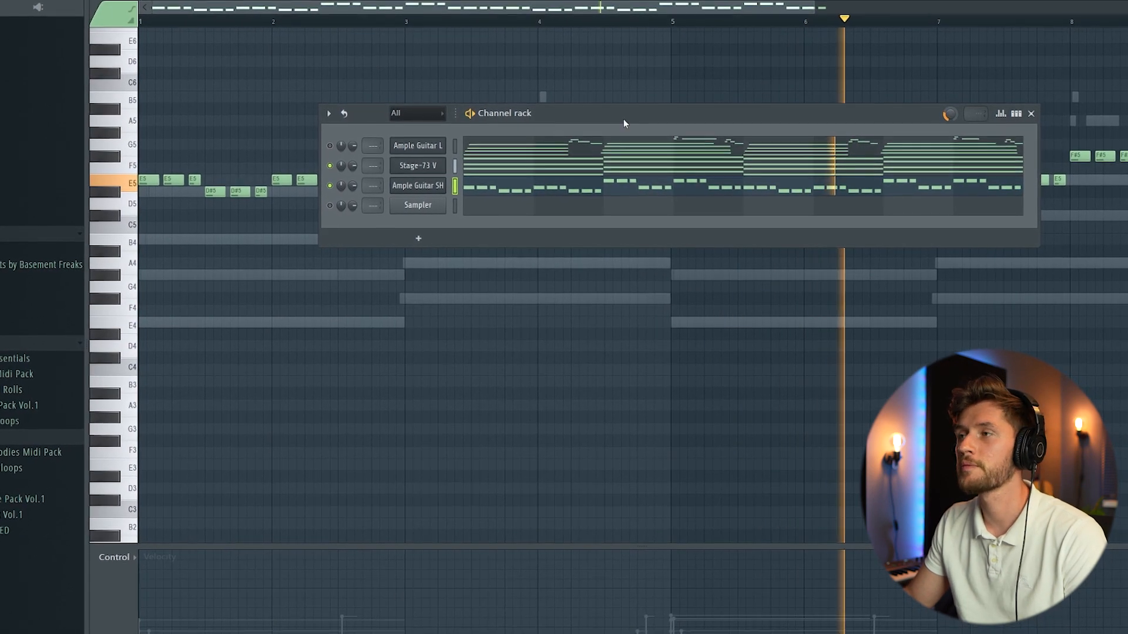
pyautogui.press('F6')
pyautogui.moveTo(814, 3); pyautogui.dragTo(898, 2)
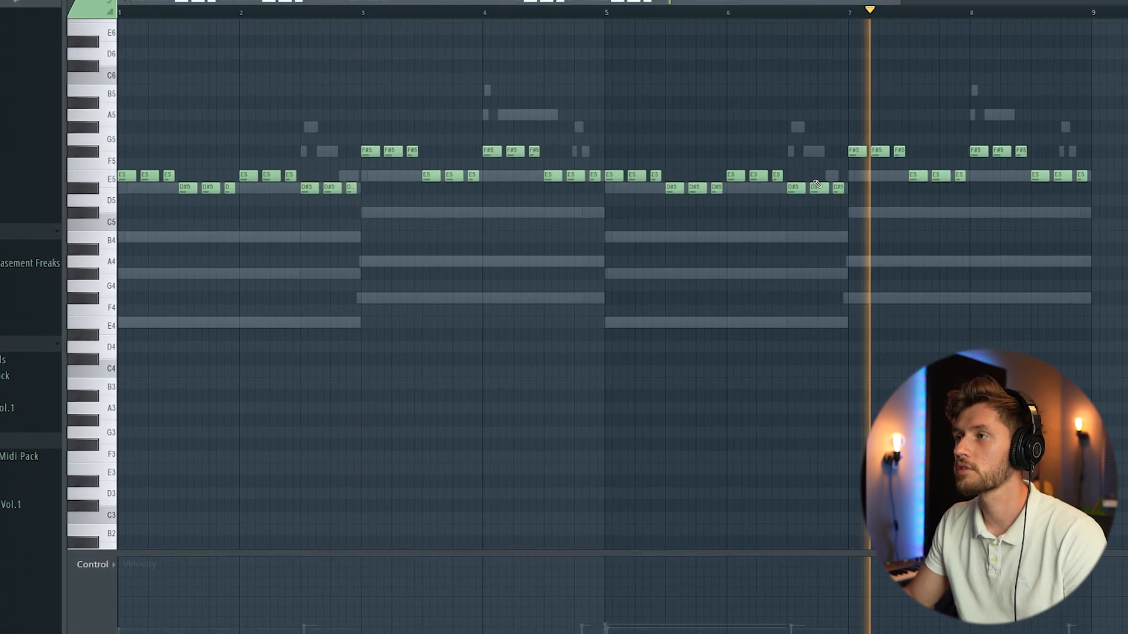
pyautogui.scroll(2, 813, 187)
pyautogui.scroll(-1, 813, 187)
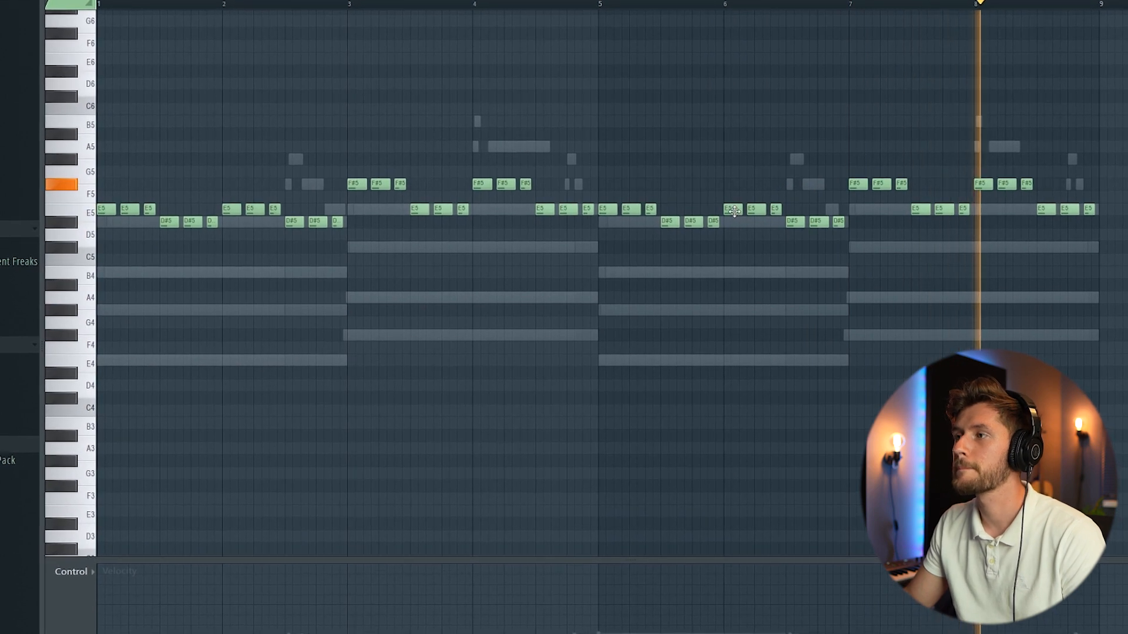
pyautogui.press('space')
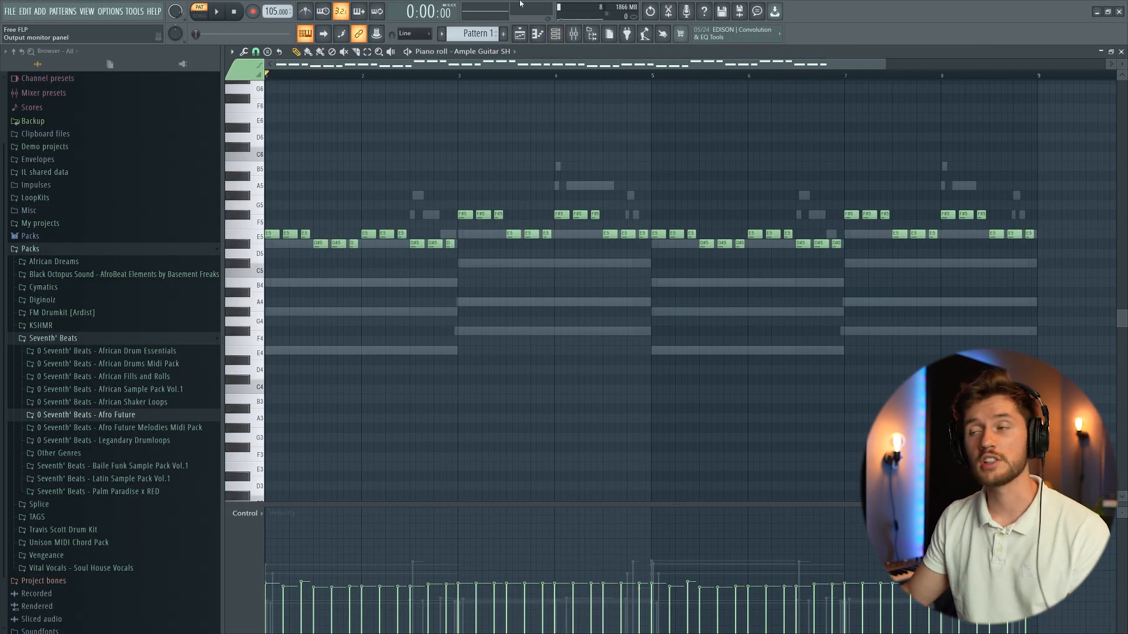
# Insert an Ample Bass A instrument channel into the channel rack
pyautogui.click(555, 37)
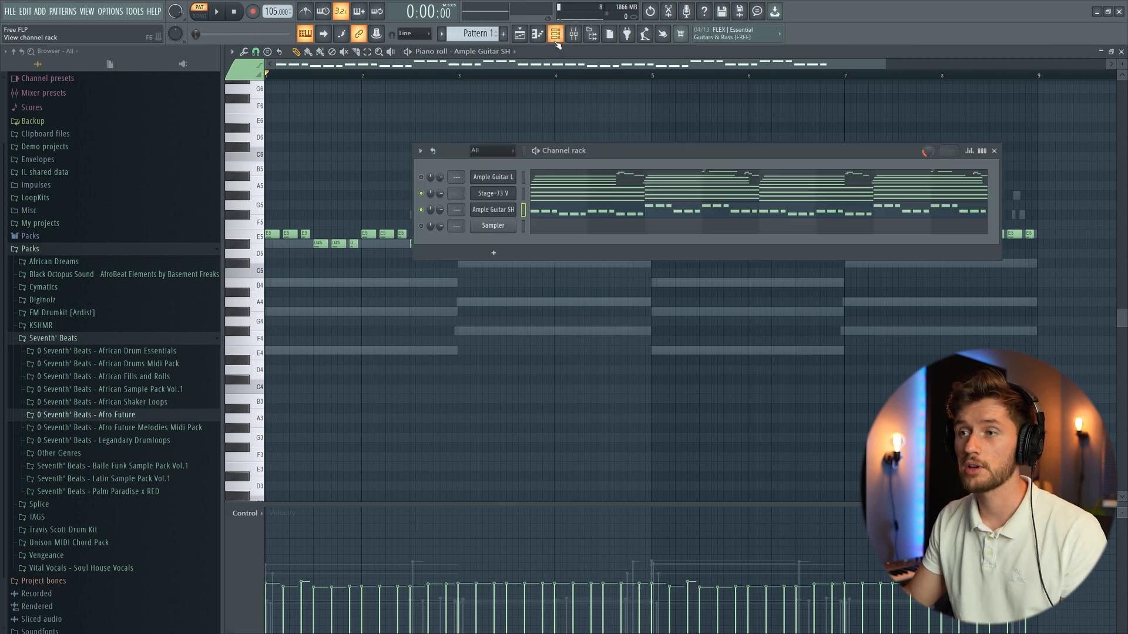
pyautogui.rightClick(506, 178)
pyautogui.moveTo(537, 247)
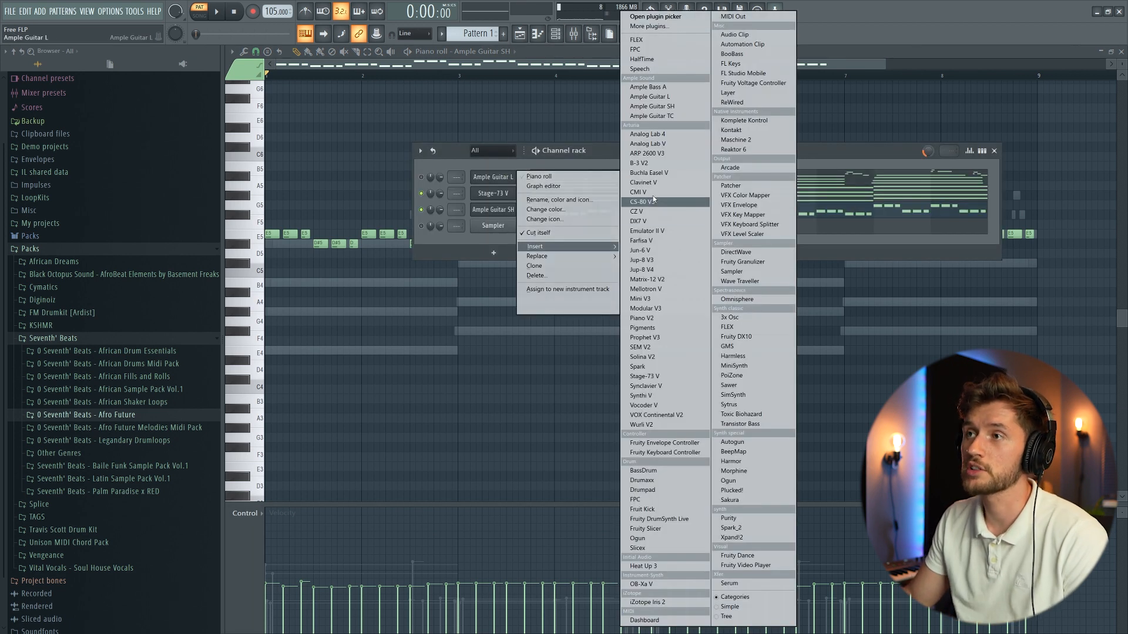
pyautogui.click(663, 90)
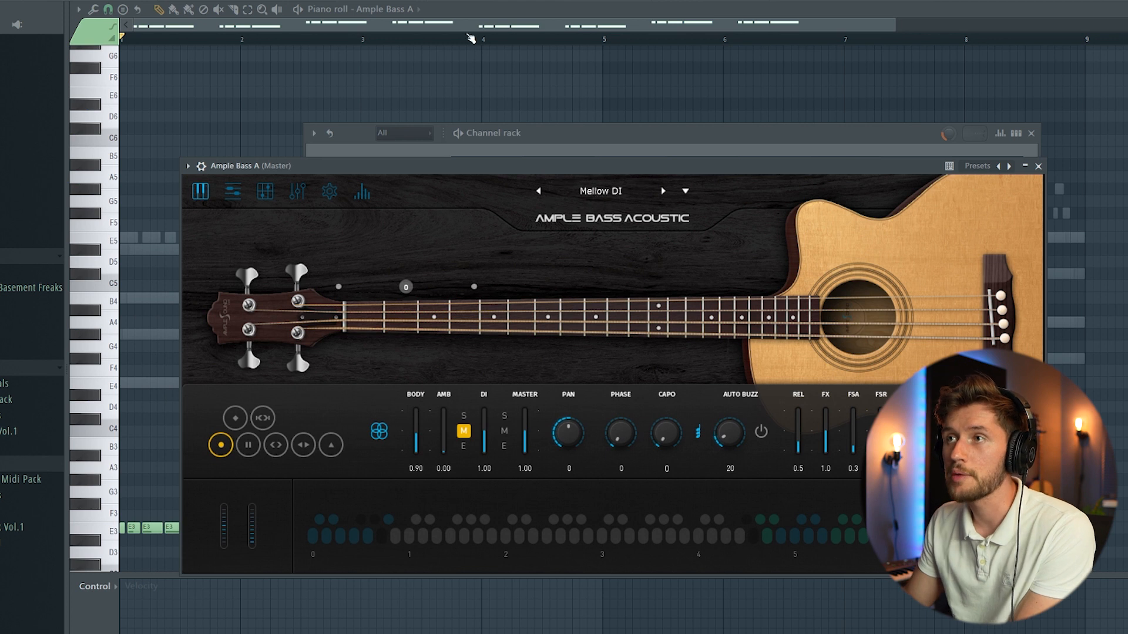
# Compare the Ample Bass A line with the Ample Guitar SH riff in the piano roll and play the bass line back
pyautogui.press('F6')
pyautogui.press('F6')
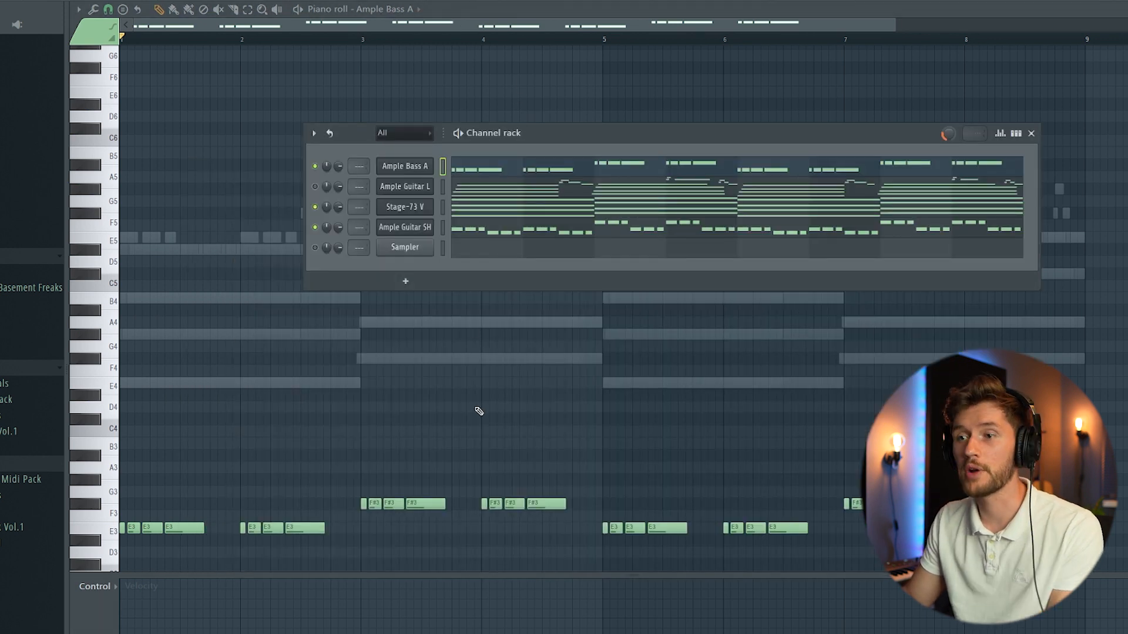
pyautogui.doubleClick(166, 237)
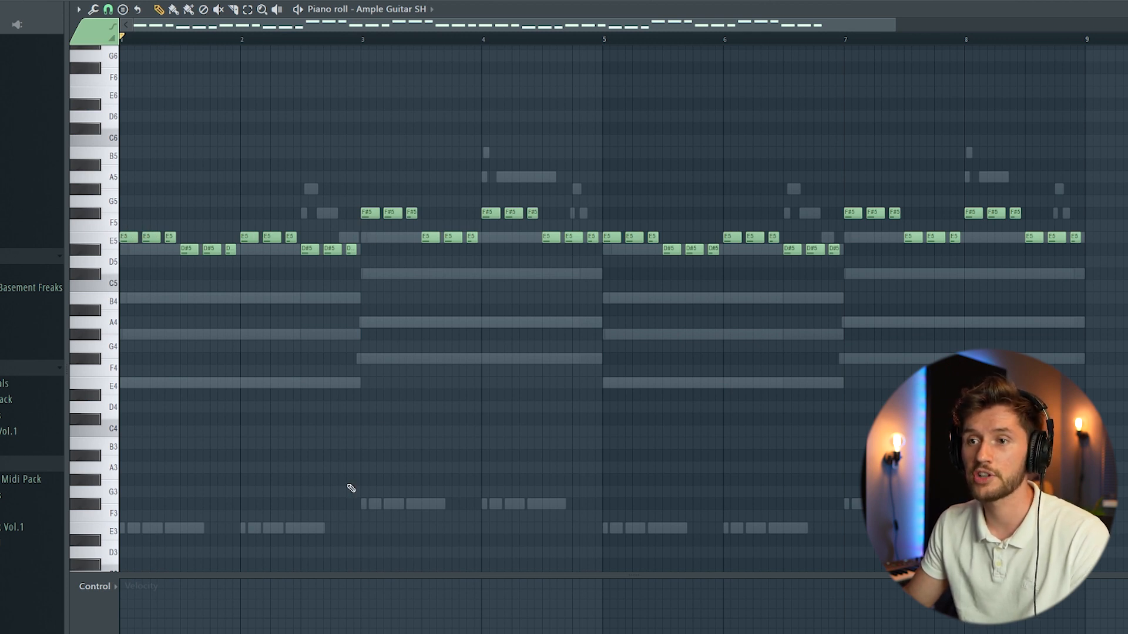
pyautogui.doubleClick(364, 503)
pyautogui.press('space')
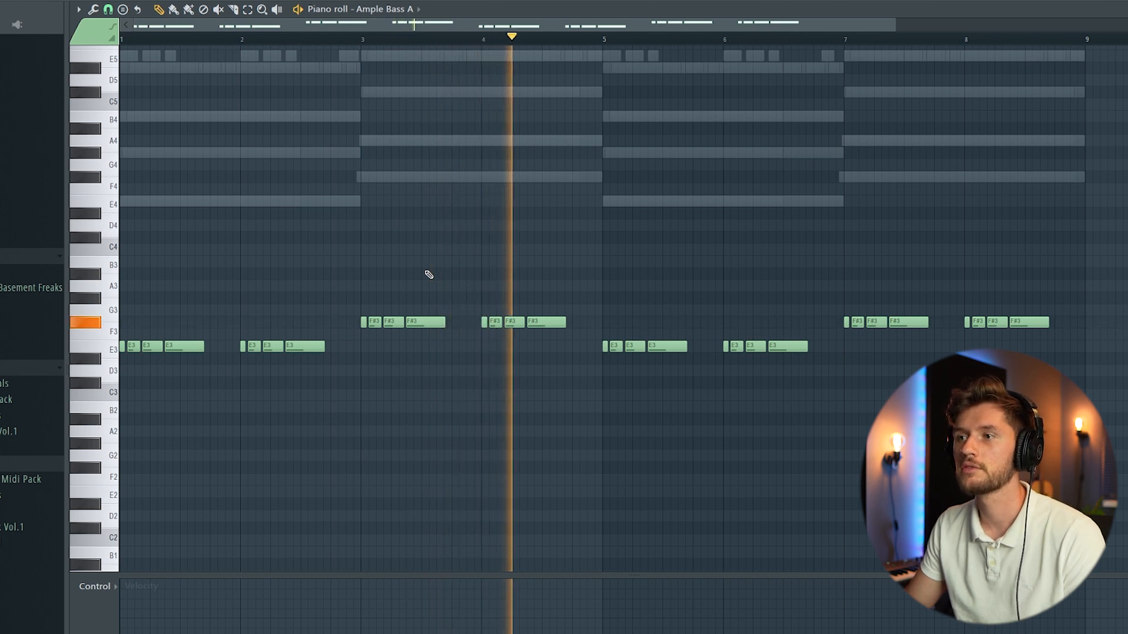
pyautogui.press('space')
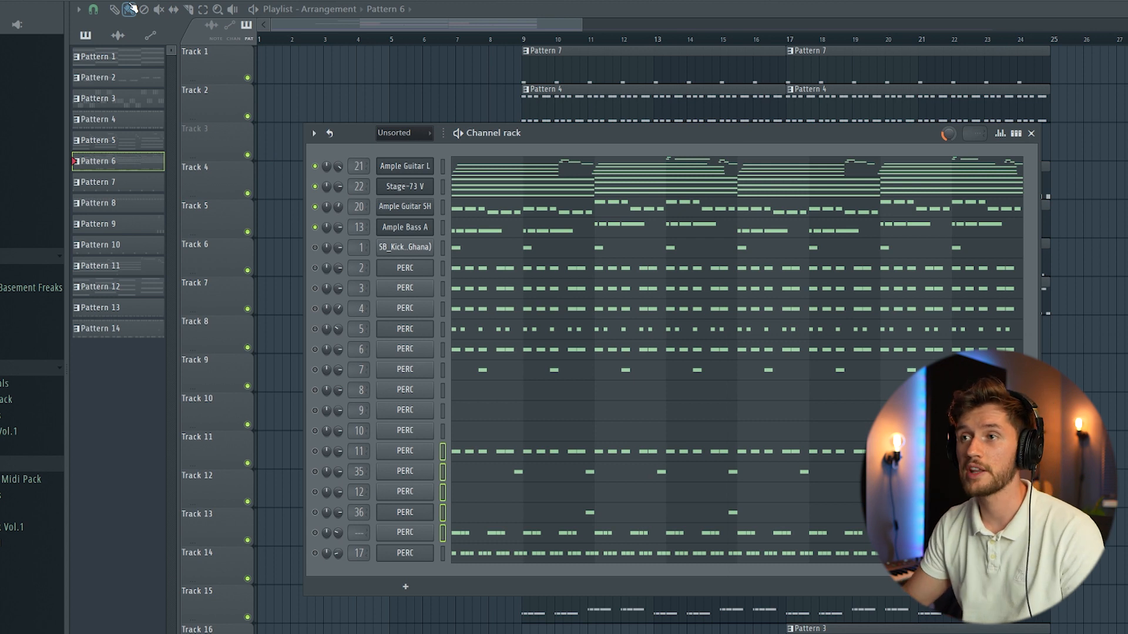
# Play Pattern 6 with only Ample Guitar L sounding and examine the Pro-Q 3 curve on its mixer track
pyautogui.press('space')
pyautogui.press('F9')
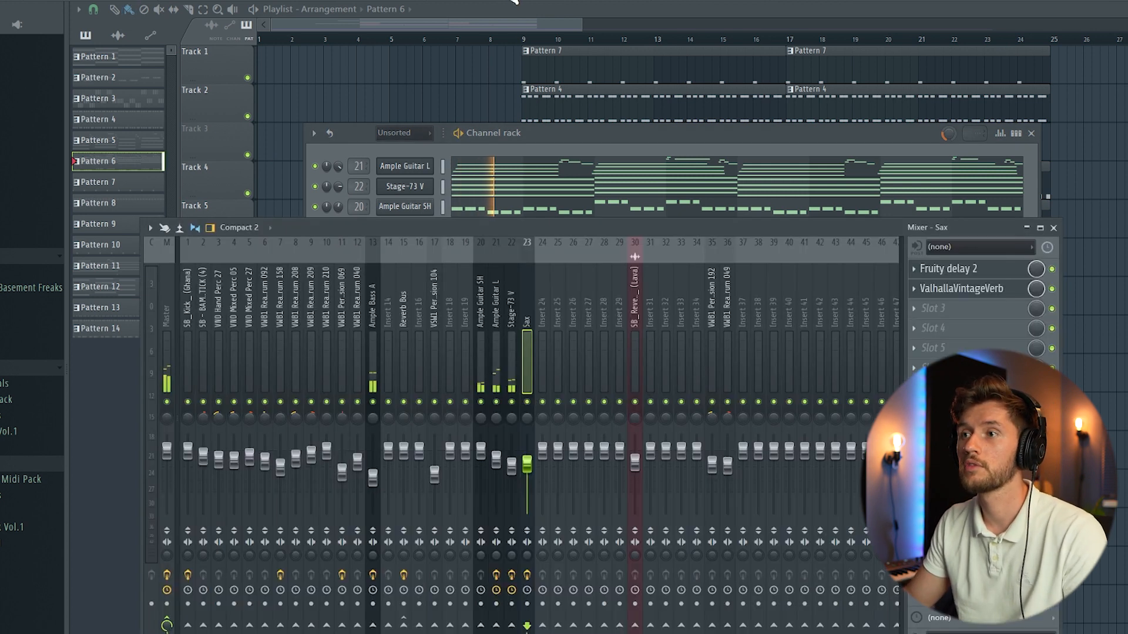
pyautogui.click(476, 307)
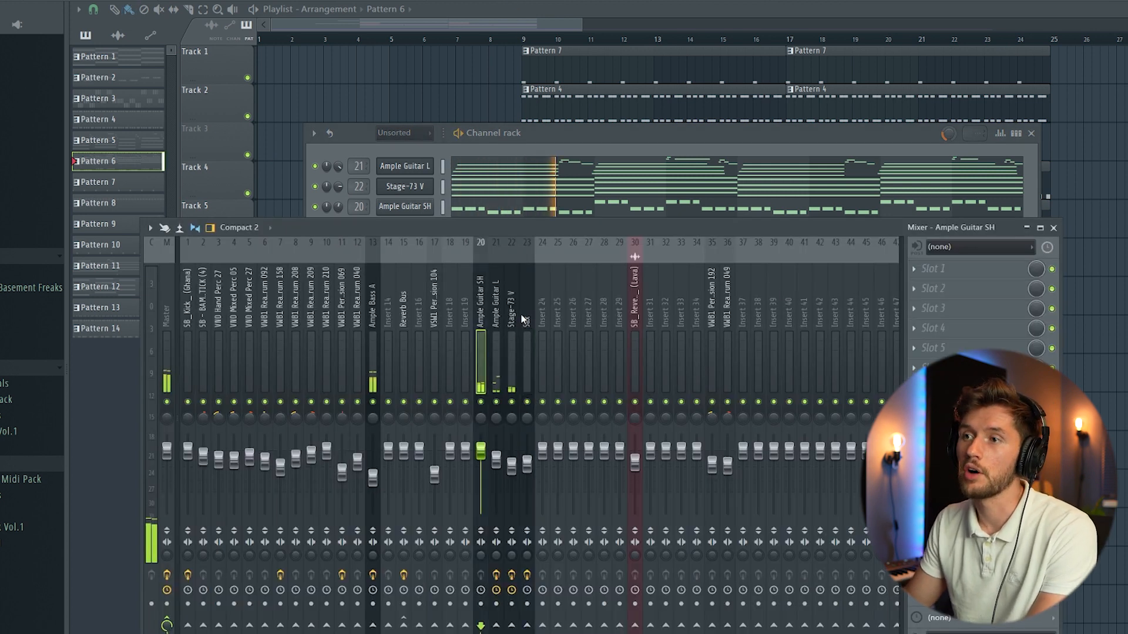
pyautogui.press('Right')
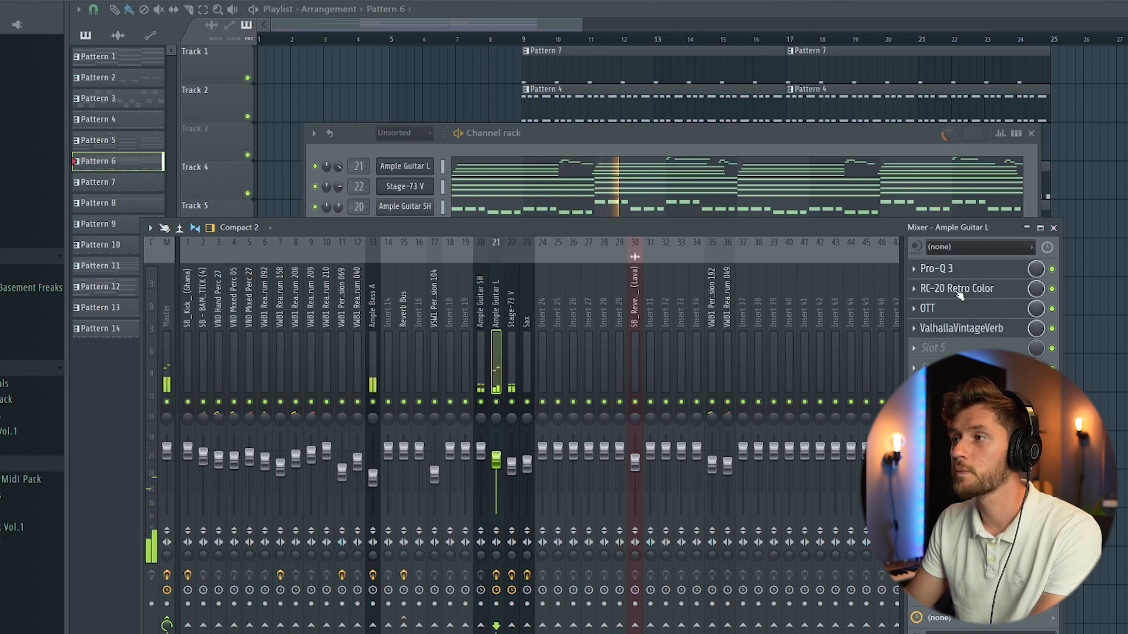
pyautogui.click(963, 272)
pyautogui.click(715, 140)
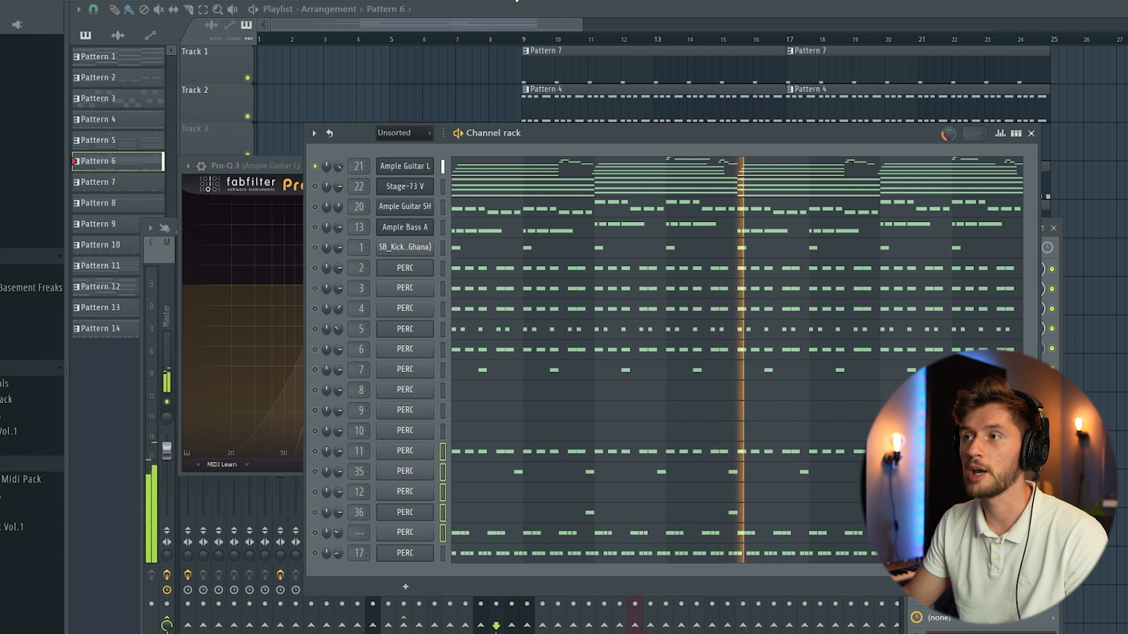
pyautogui.press('F9')
pyautogui.click(968, 271)
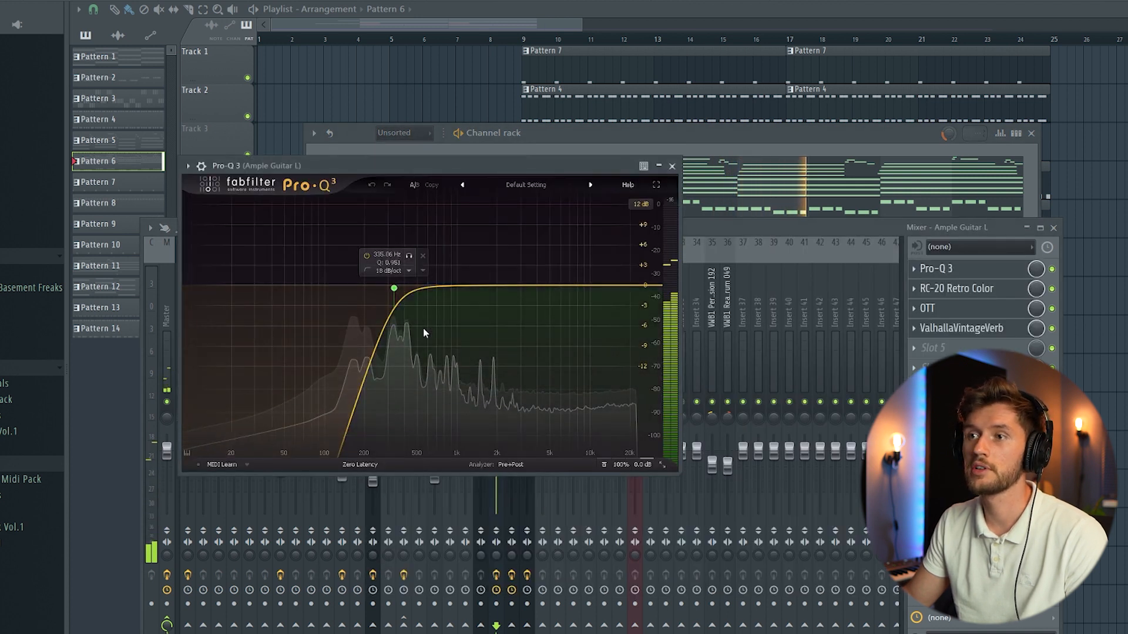
# Examine the RC-20 Retro Color, OTT and ValhallaVintageVerb settings on the Ample Guitar L mixer track
pyautogui.click(989, 290)
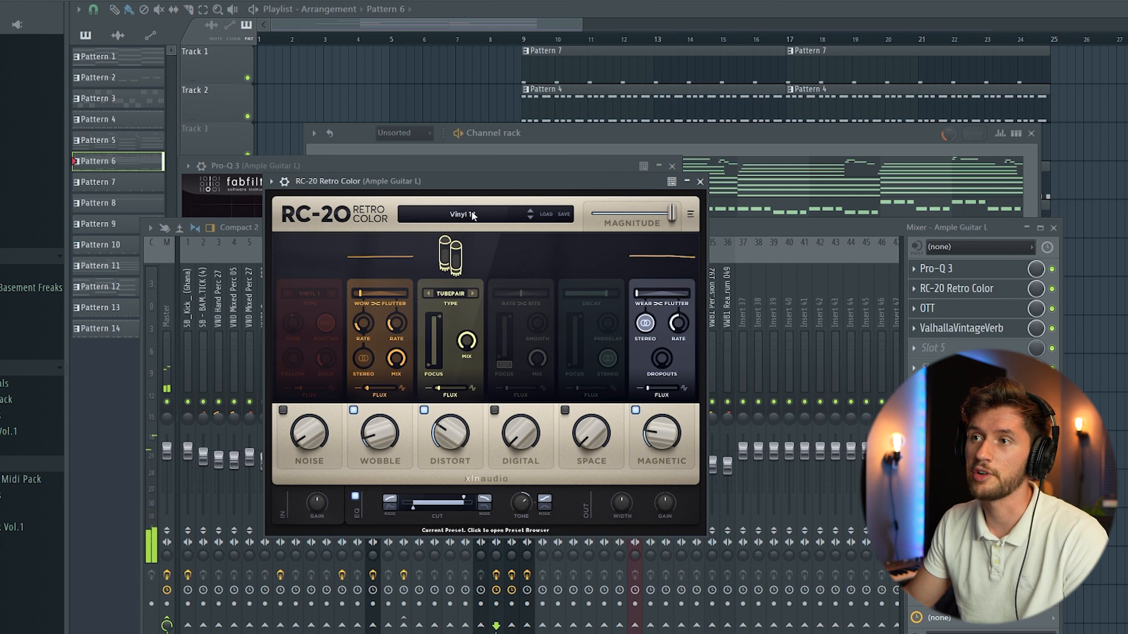
pyautogui.click(954, 311)
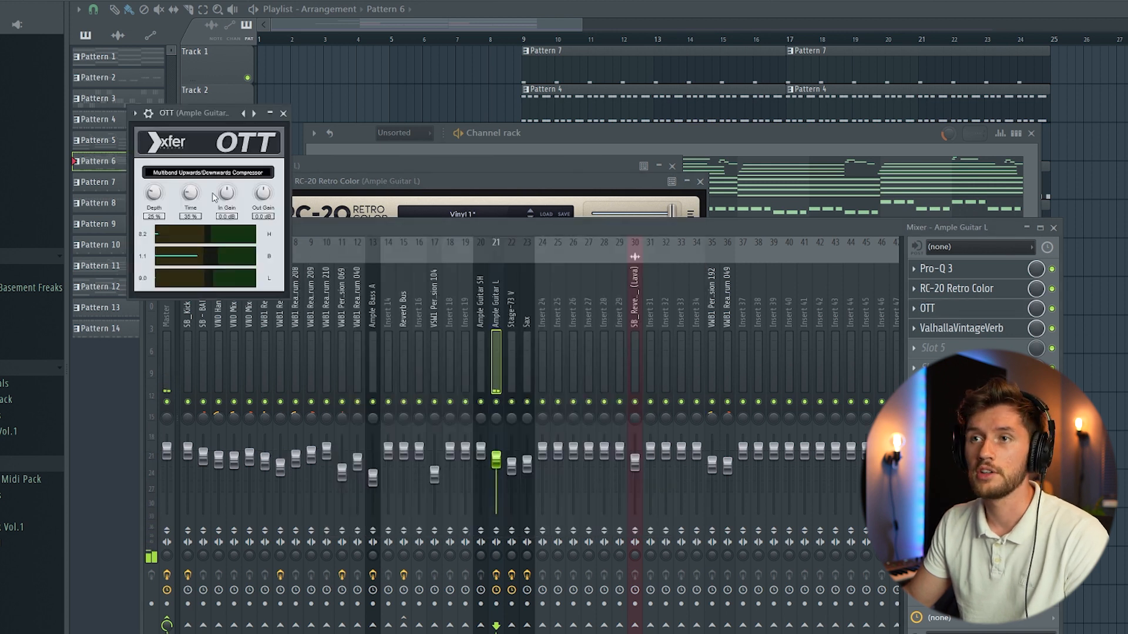
pyautogui.click(970, 334)
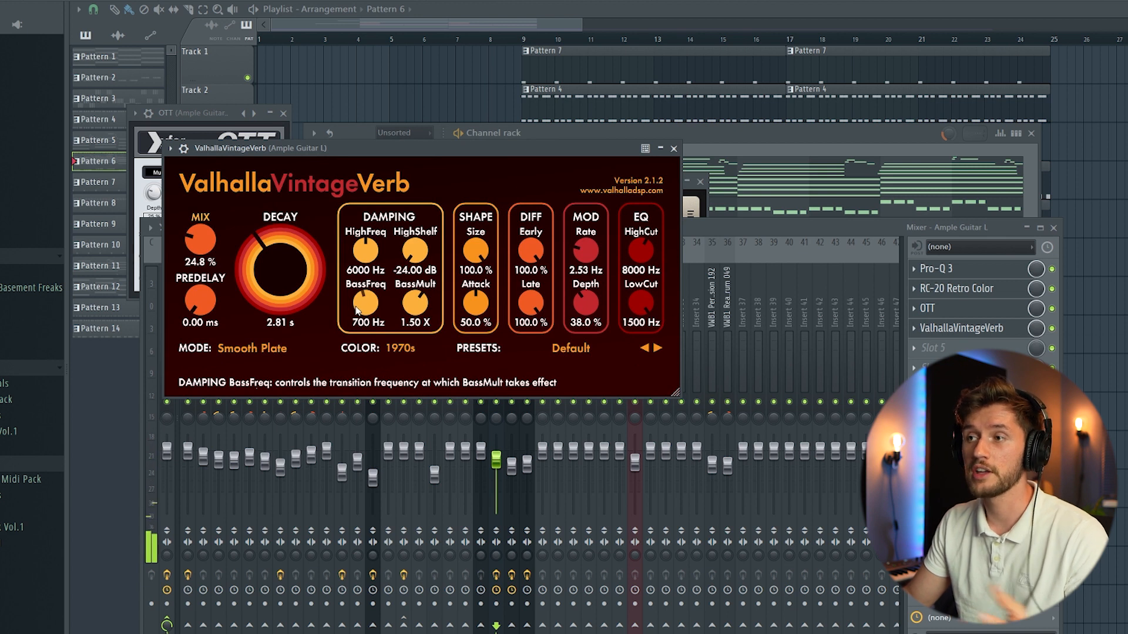
pyautogui.click(1061, 334)
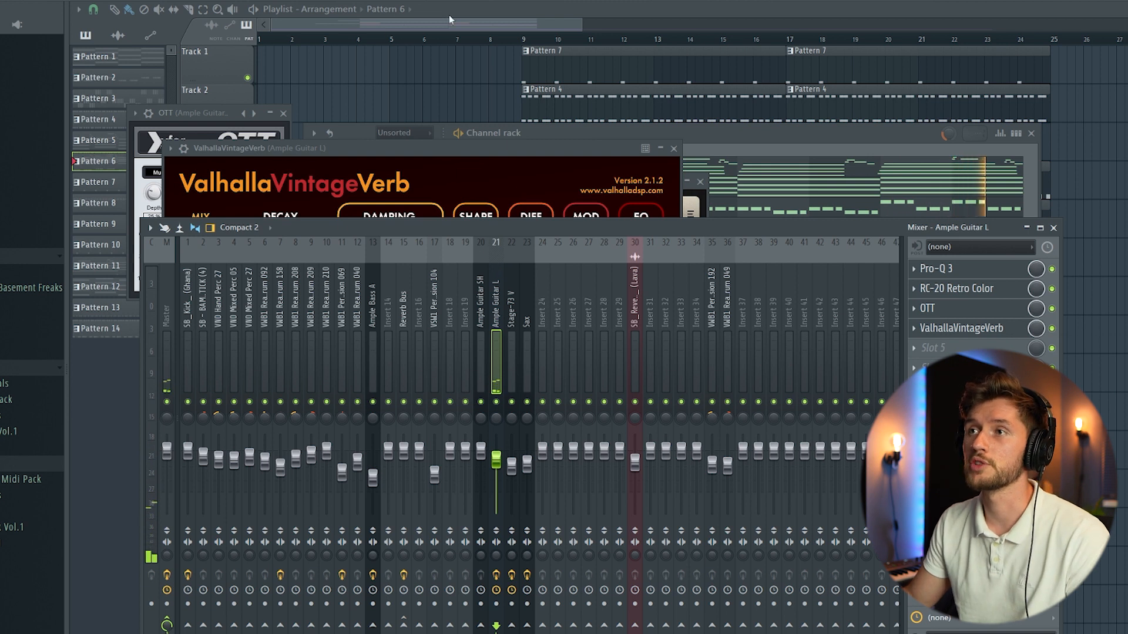
# Unmute Stage-73 V and examine The Glue and Pro-Q 3 settings on its mixer track
pyautogui.press('F6')
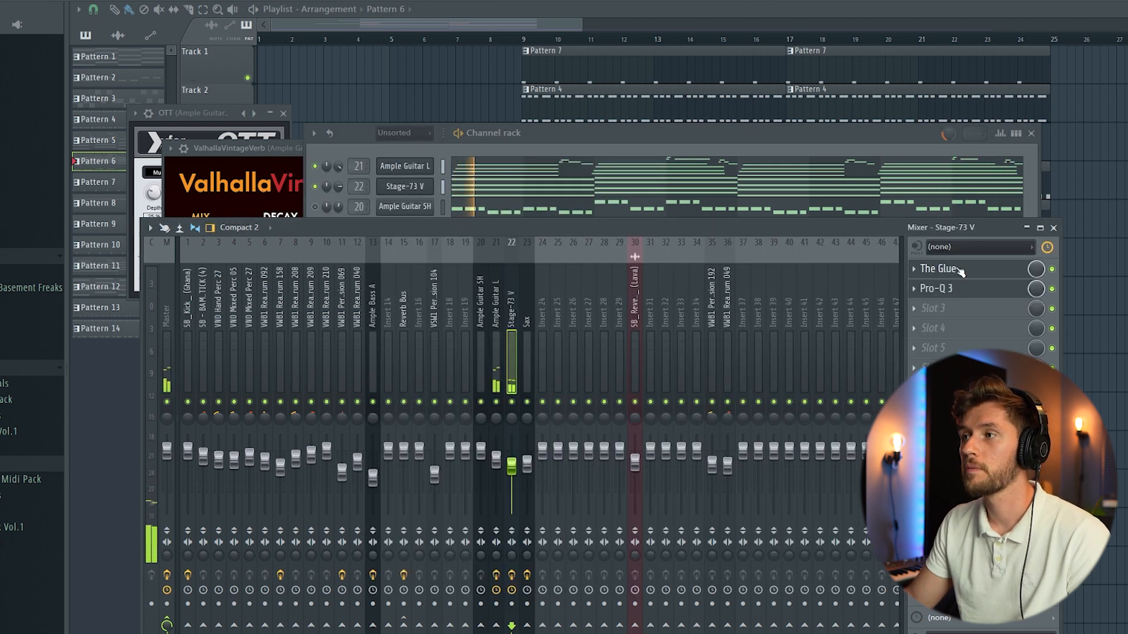
pyautogui.click(957, 269)
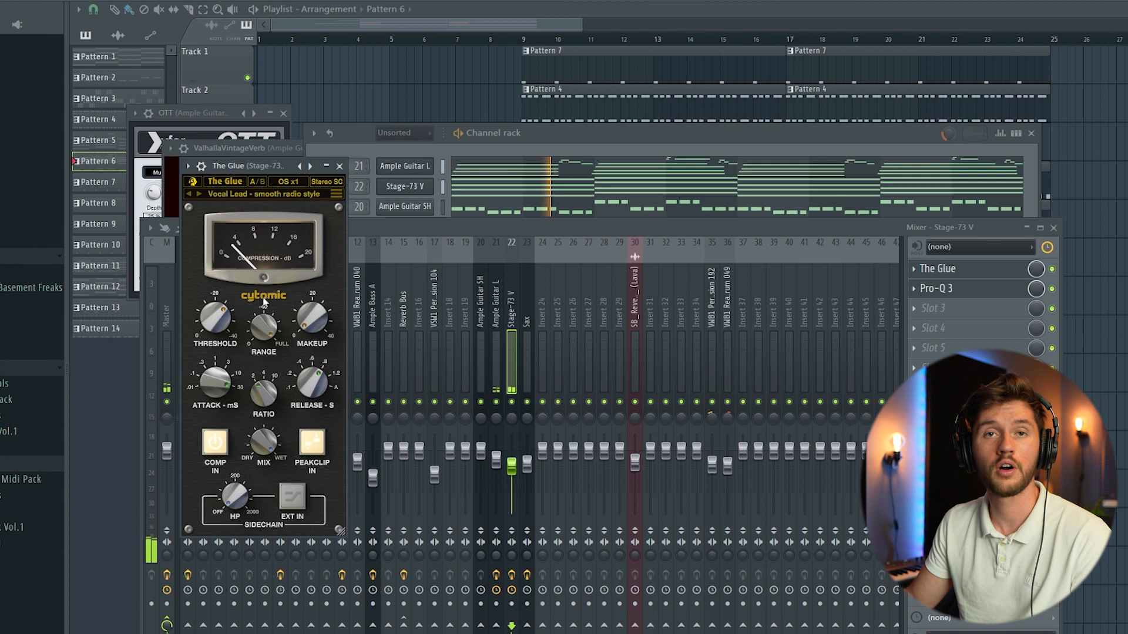
pyautogui.click(981, 290)
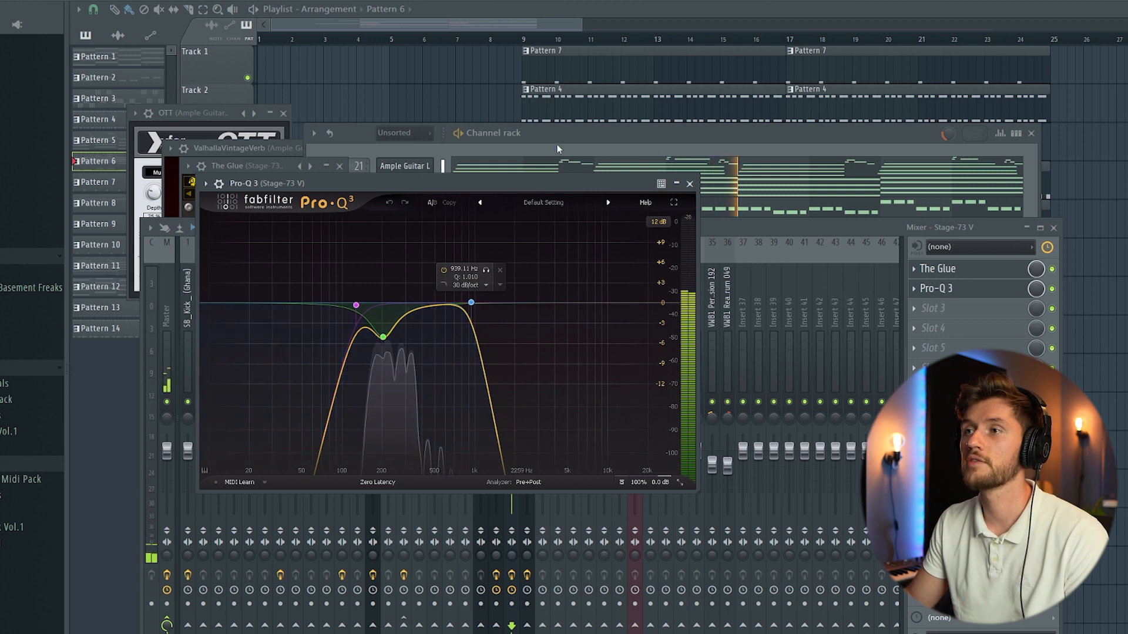
# Unmute Ample Guitar SH, check its mixer track's effect slots and listen to it with Ample Guitar L and Stage-73 V
pyautogui.press('F6')
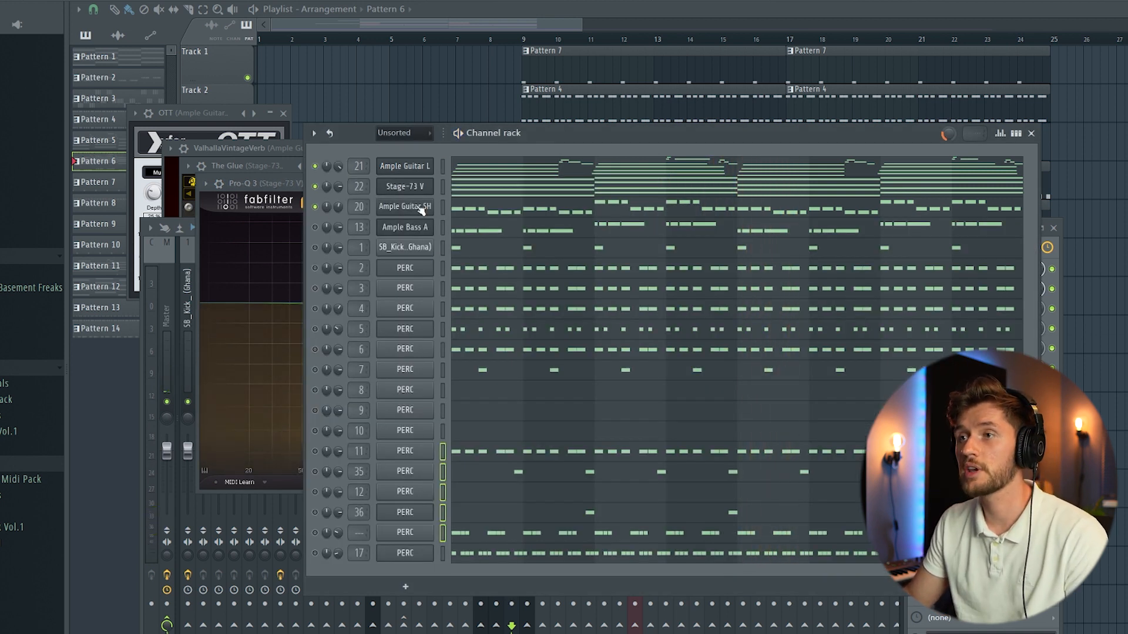
pyautogui.press('F9')
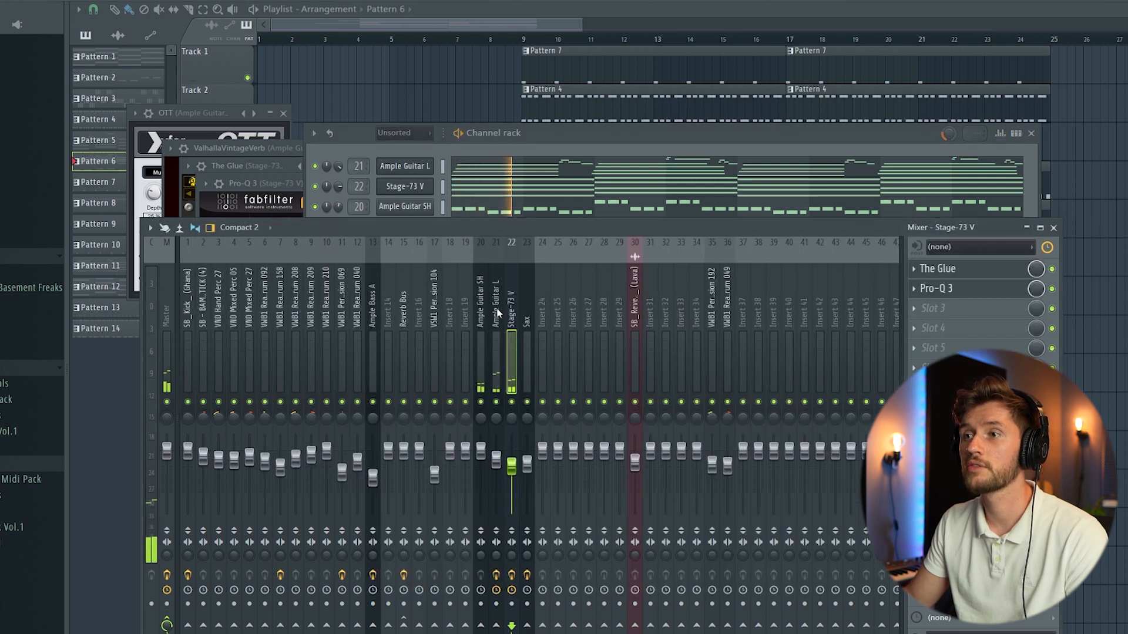
pyautogui.click(482, 304)
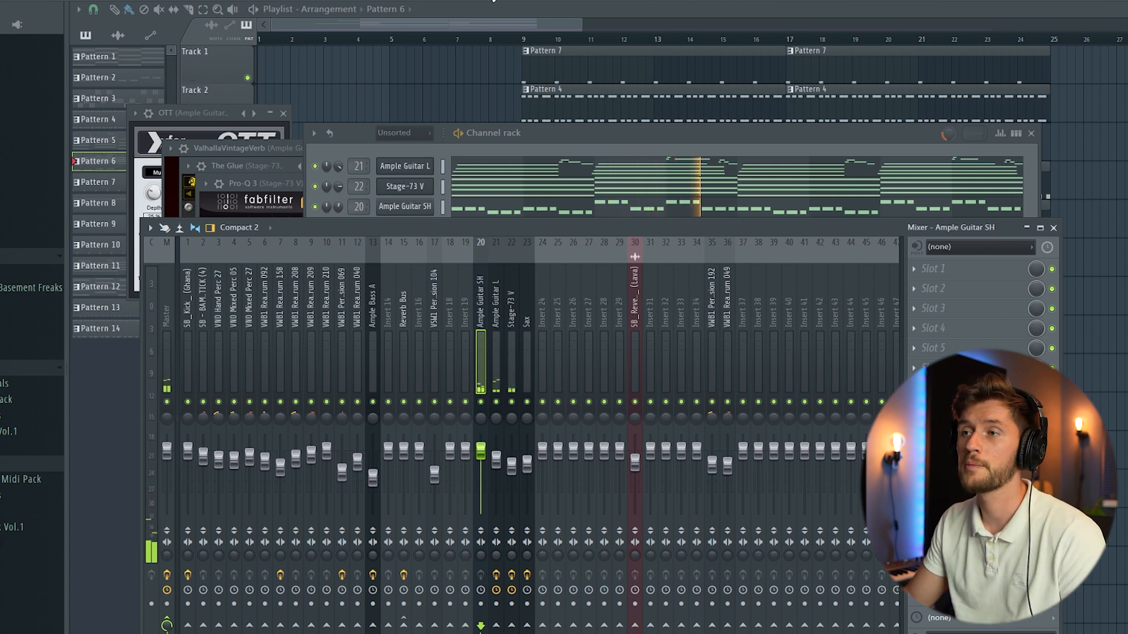
pyautogui.press('F6')
pyautogui.press('F9')
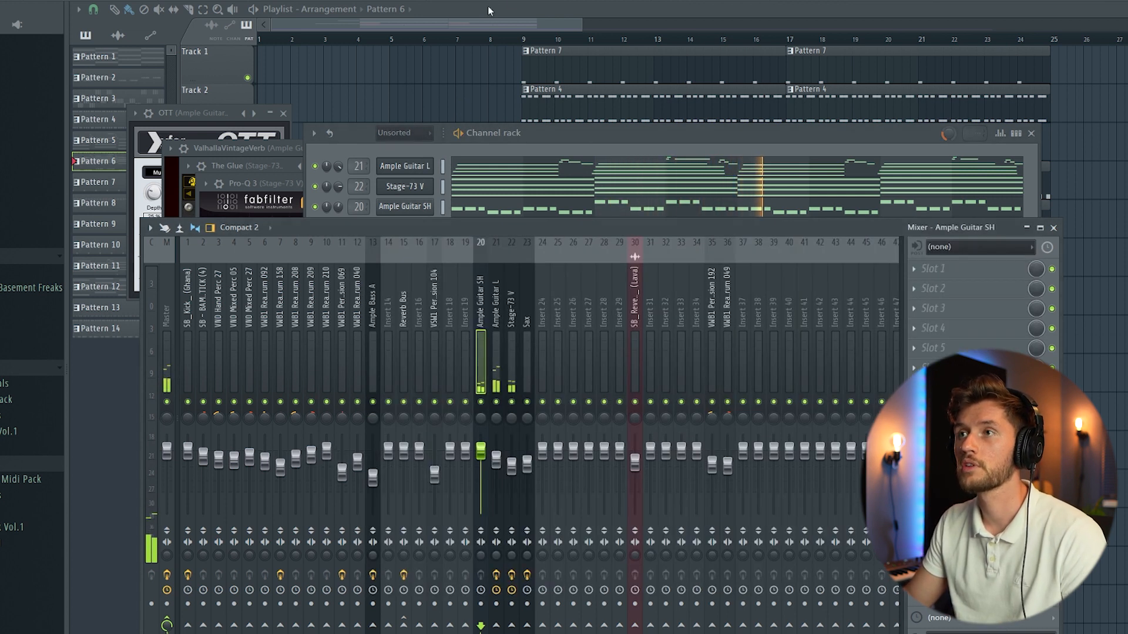
# Unmute Ample Bass A and examine its instrument settings and the Pro-Q 3 curve on its mixer track
pyautogui.press('F6')
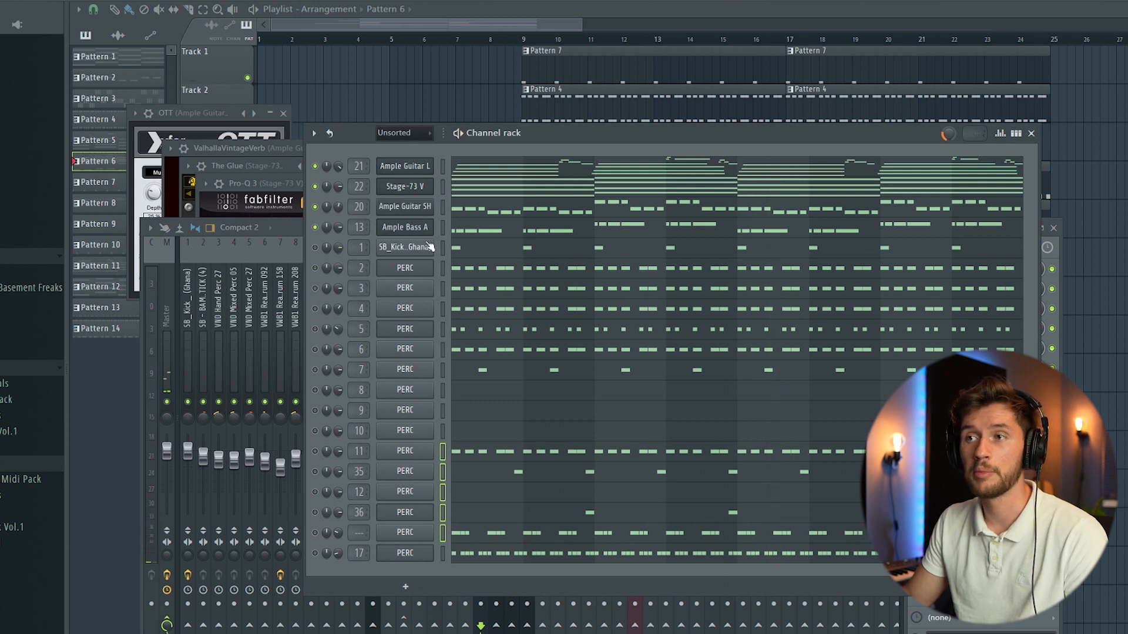
pyautogui.click(428, 231)
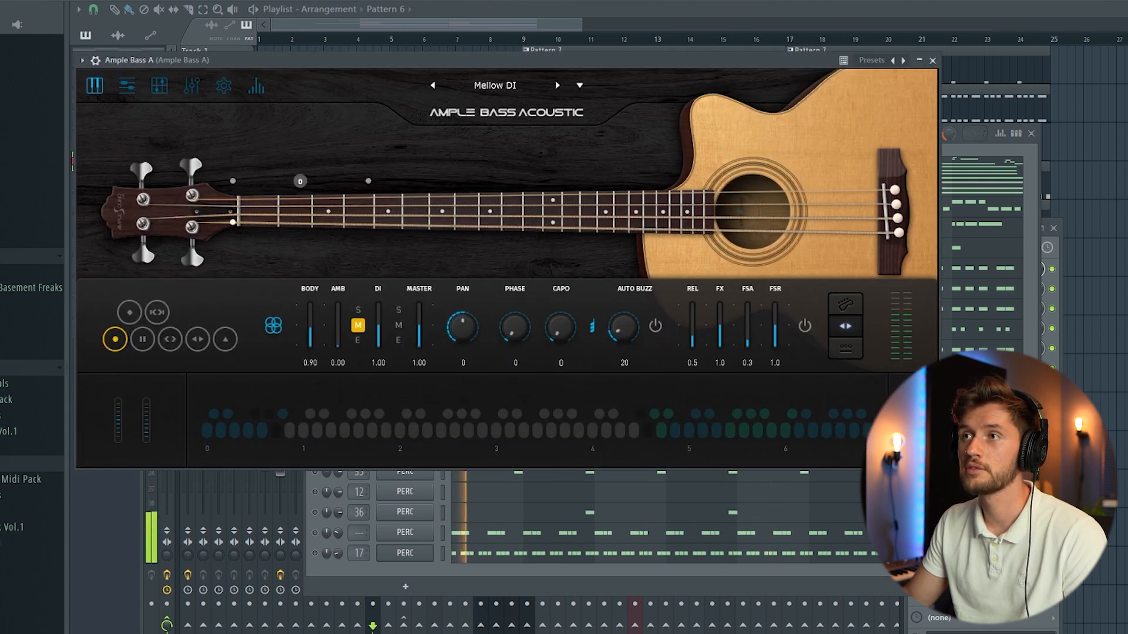
pyautogui.press('F9')
pyautogui.click(949, 269)
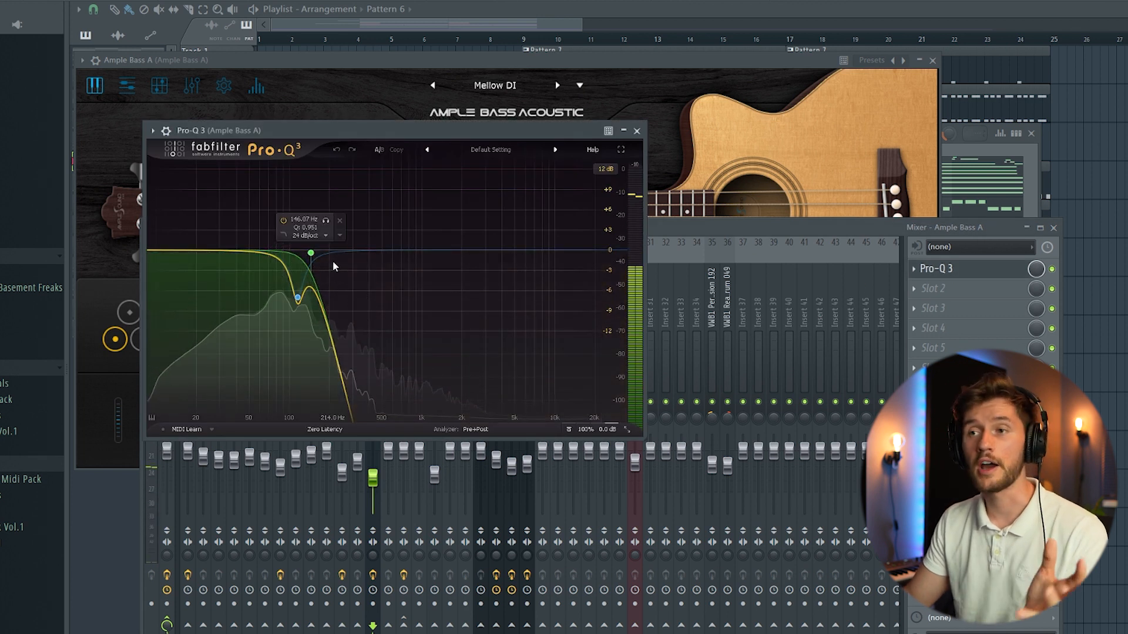
pyautogui.moveTo(297, 299)
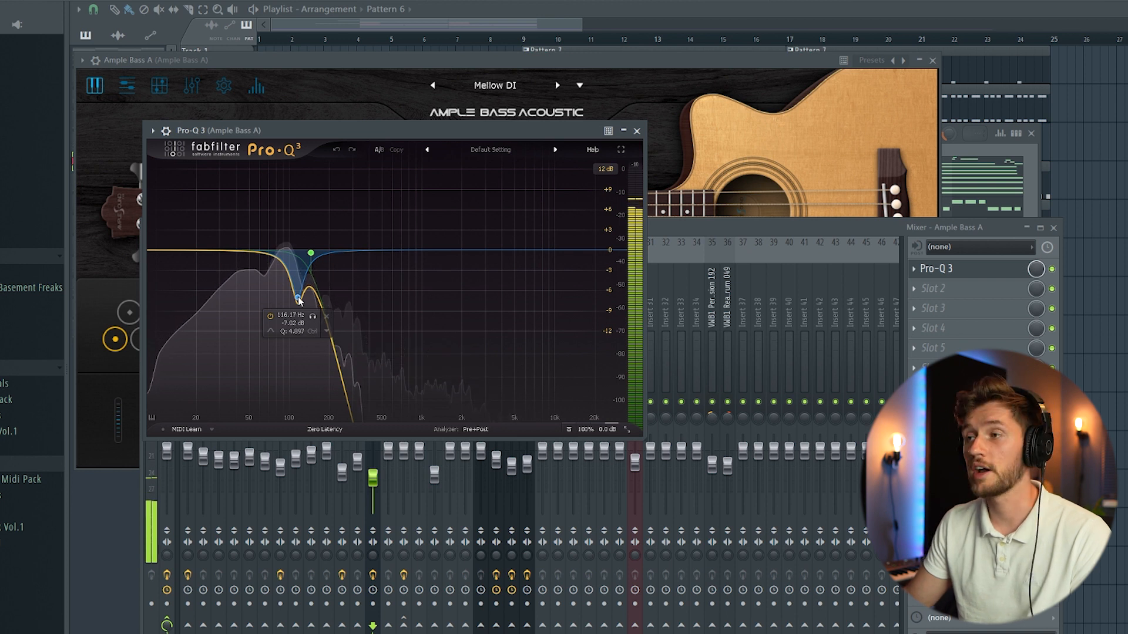
# Close the Ample Bass A windows, then unmute the PERC channels on mixer tracks 2 and 3 and examine track 2's notes during playback
pyautogui.click(477, 21)
pyautogui.press('F6')
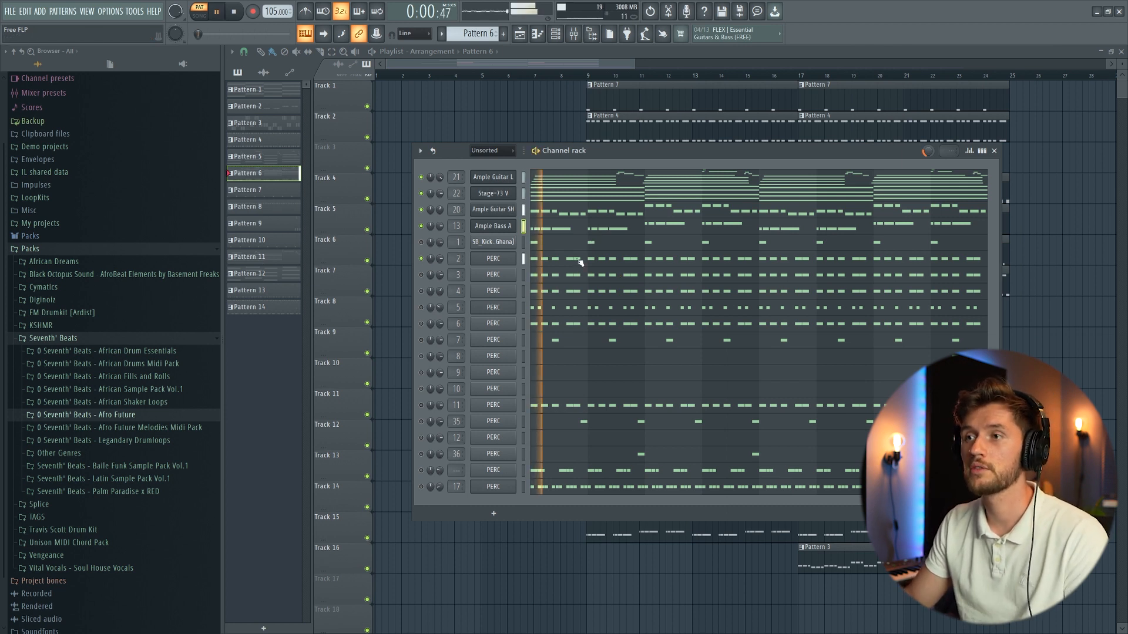
pyautogui.click(580, 263)
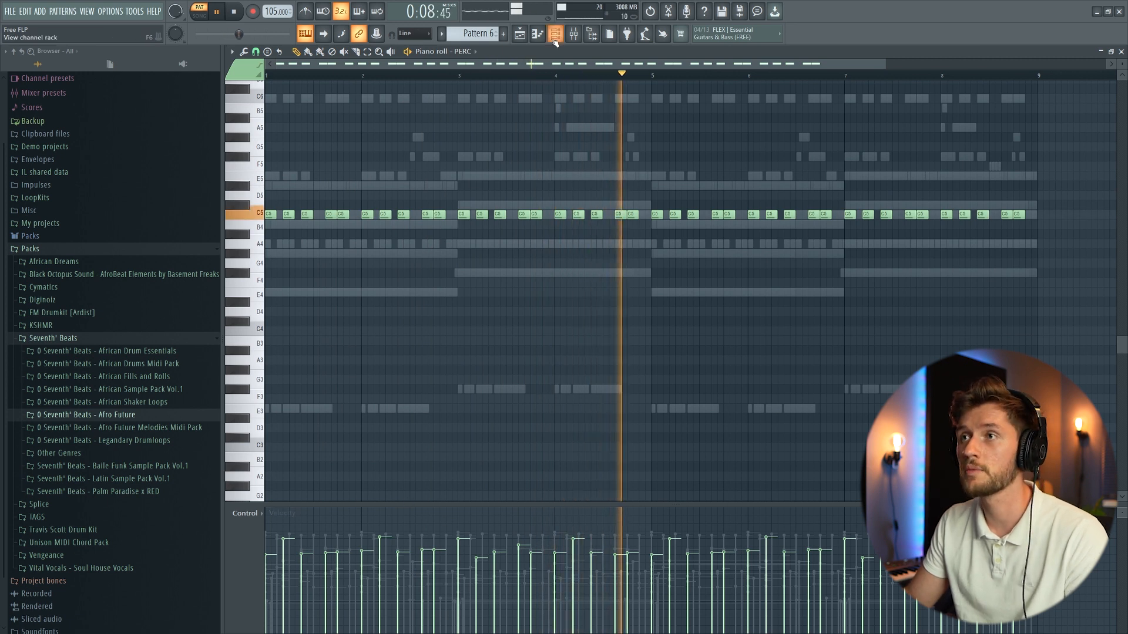
pyautogui.press('F6')
pyautogui.press('space')
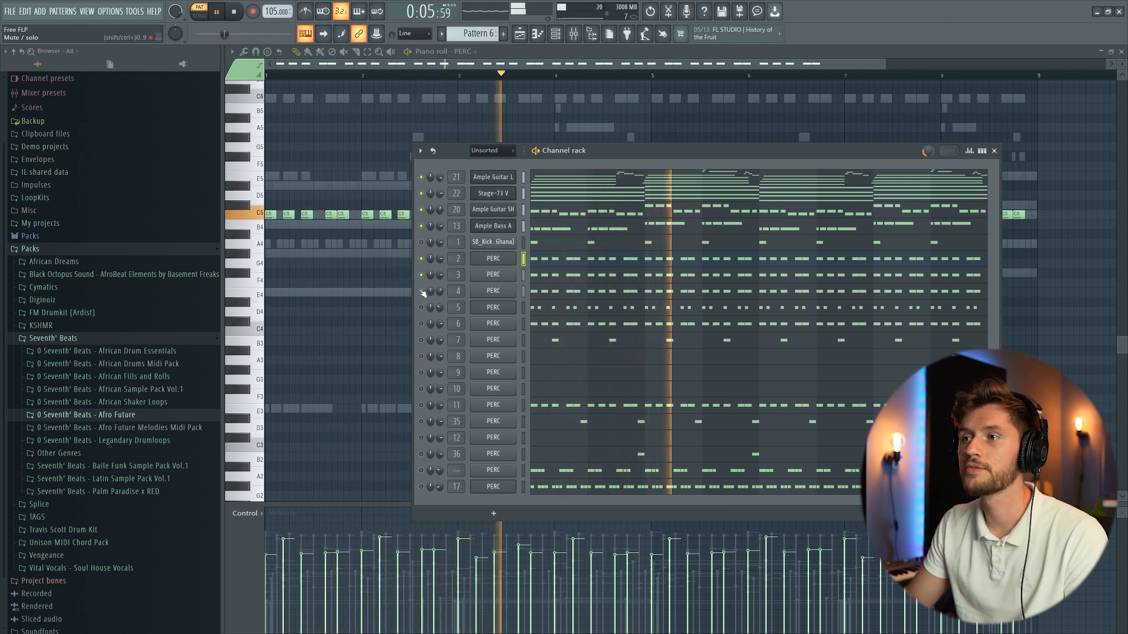
# Unmute the PERC channels on mixer tracks 4 and 5 and examine each one's notes in the piano roll
pyautogui.press('F6')
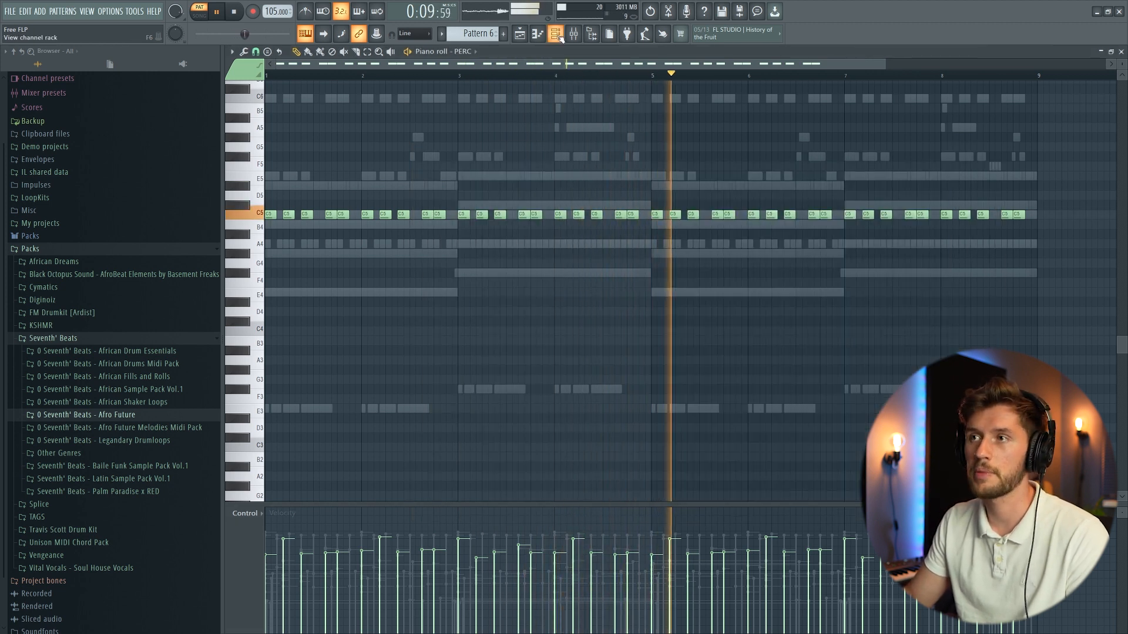
pyautogui.press('F6')
pyautogui.click(421, 307)
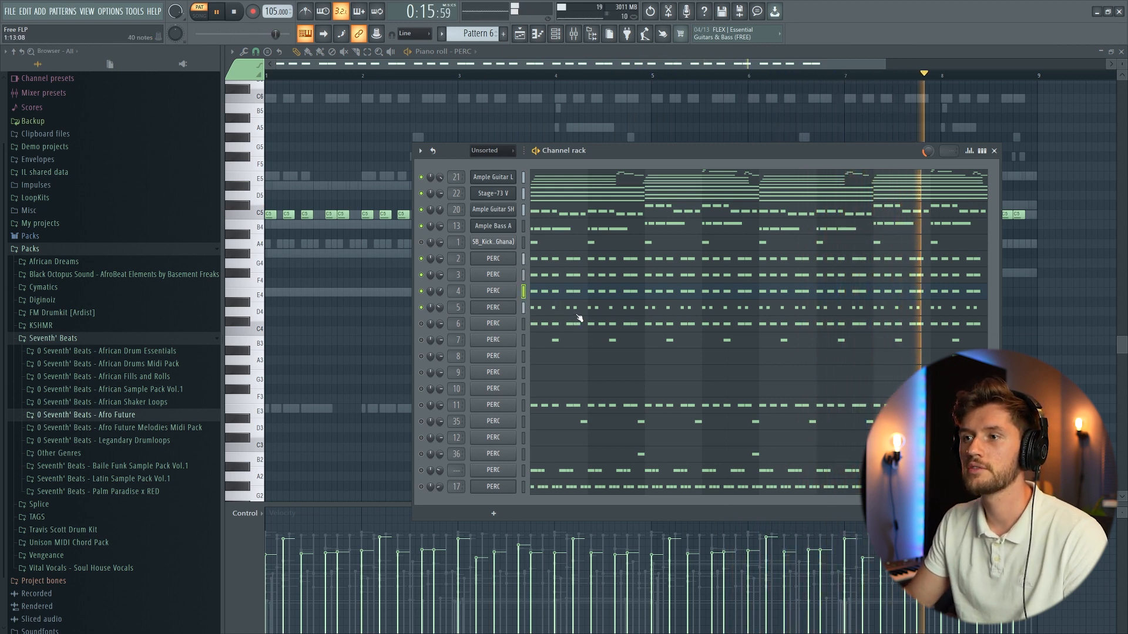
pyautogui.press('F6')
pyautogui.scroll(3, 827, 113)
pyautogui.moveTo(883, 68); pyautogui.dragTo(840, 68)
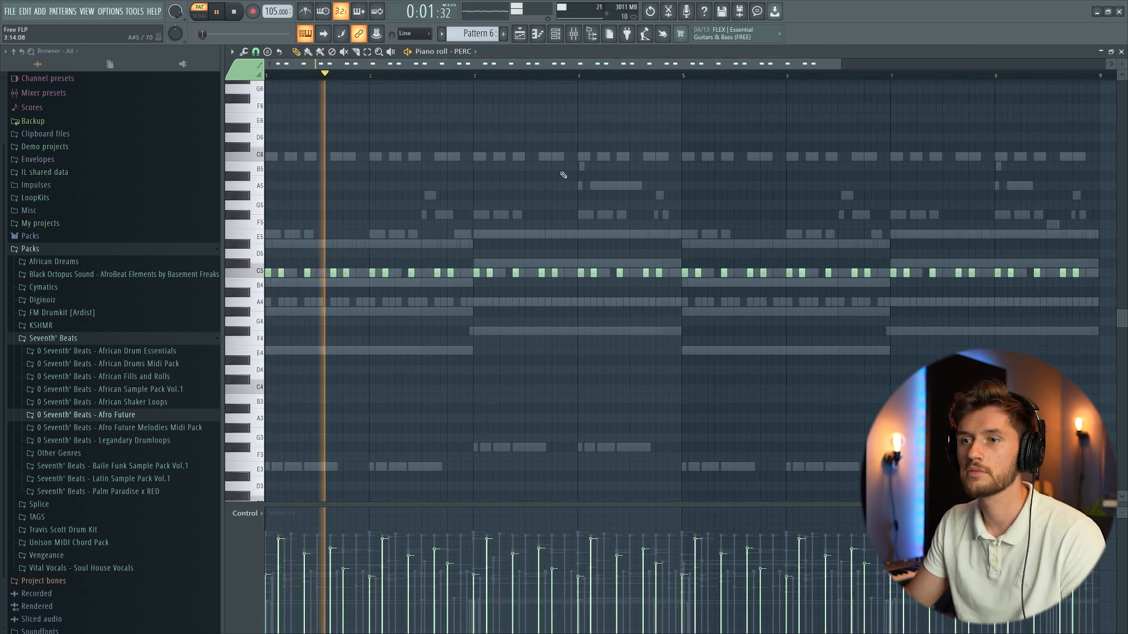
# Unmute the PERC channel on mixer track 6 and examine its C6 notes in the piano roll
pyautogui.press('F6')
pyautogui.click(421, 324)
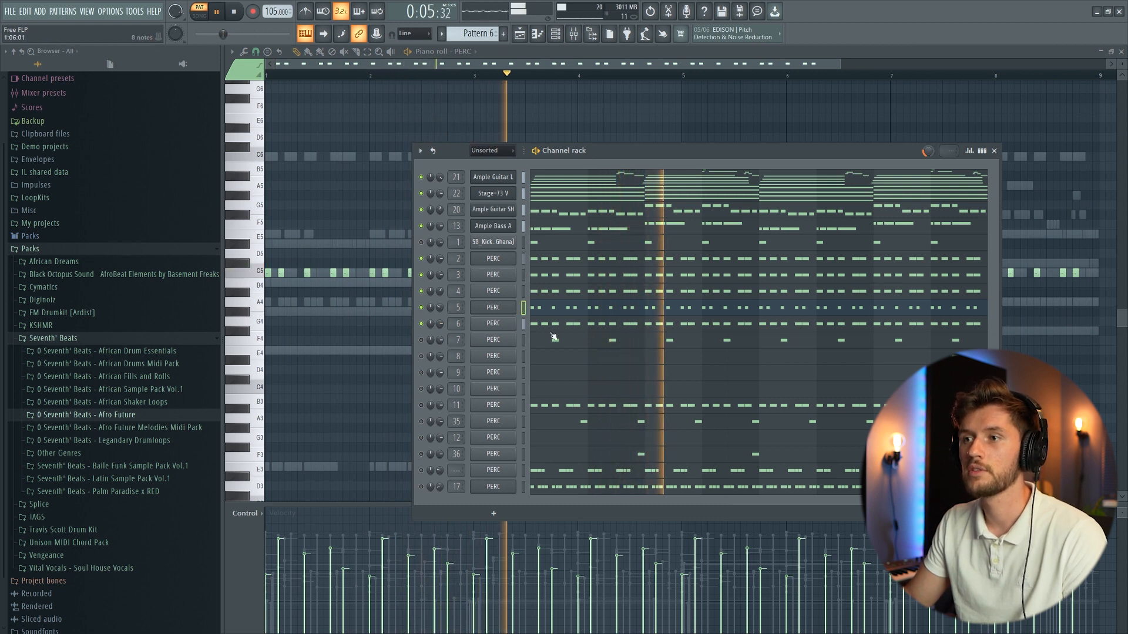
pyautogui.press('F6')
pyautogui.scroll(3, 562, 335)
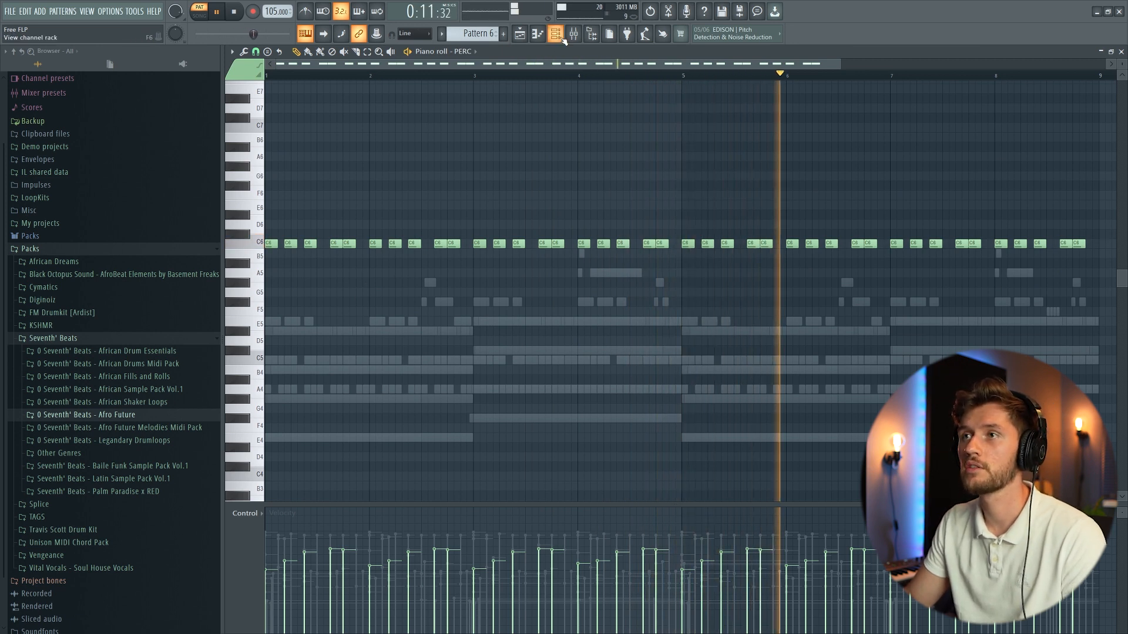
# Unmute the PERC channels on mixer tracks 7, 11 and 17 and the unrouted one, and examine track 17's notes
pyautogui.press('F6')
pyautogui.click(421, 340)
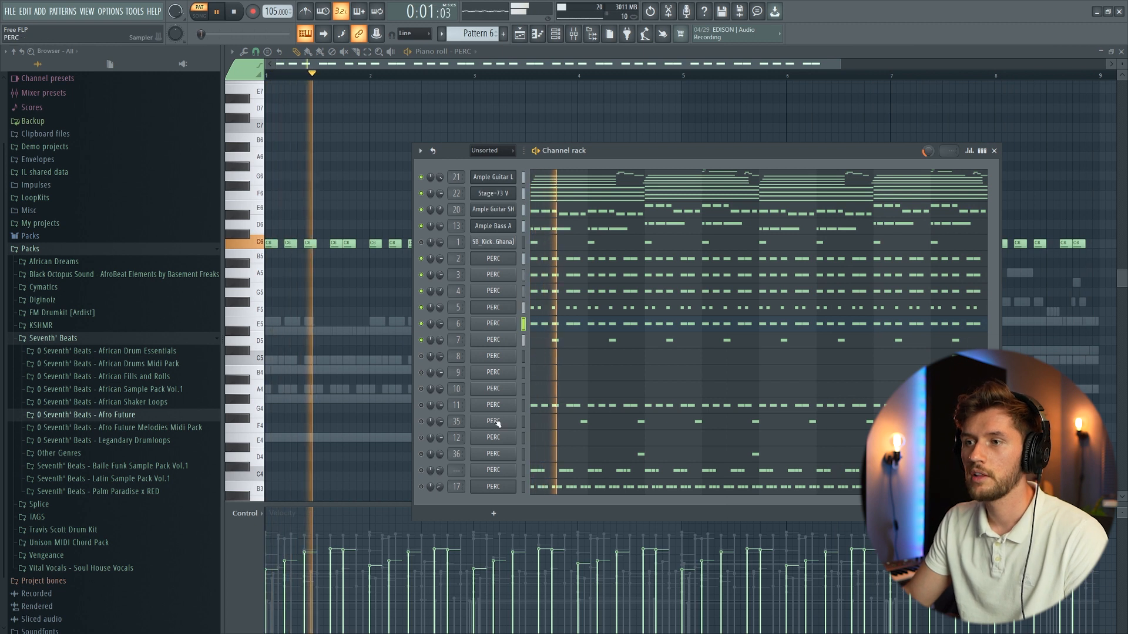
pyautogui.click(421, 405)
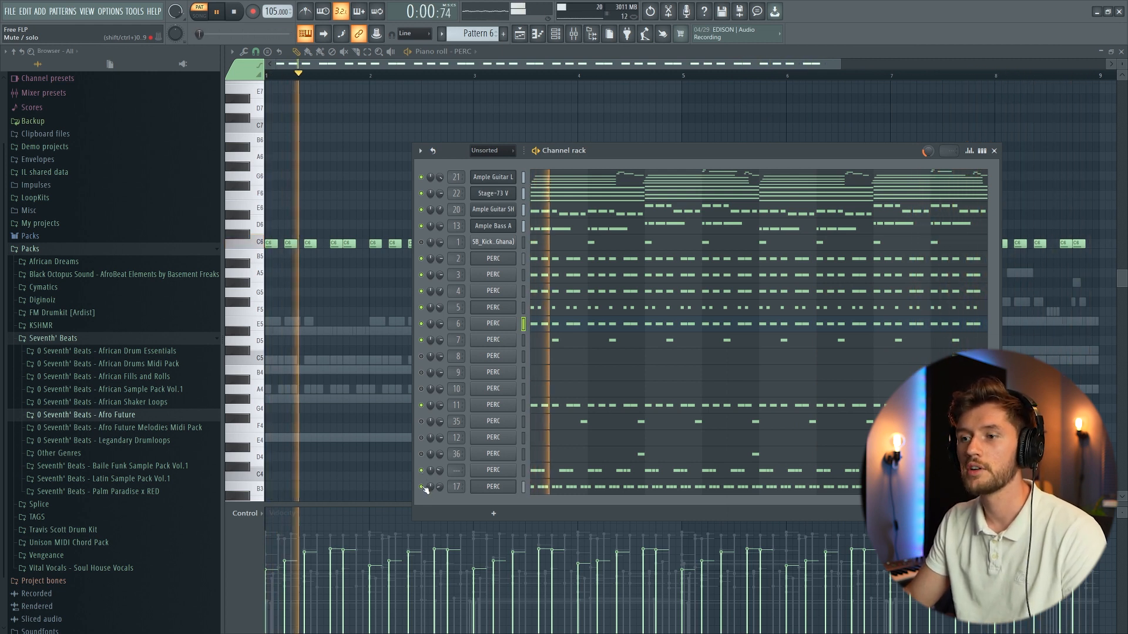
pyautogui.click(566, 487)
pyautogui.scroll(-3, 491, 392)
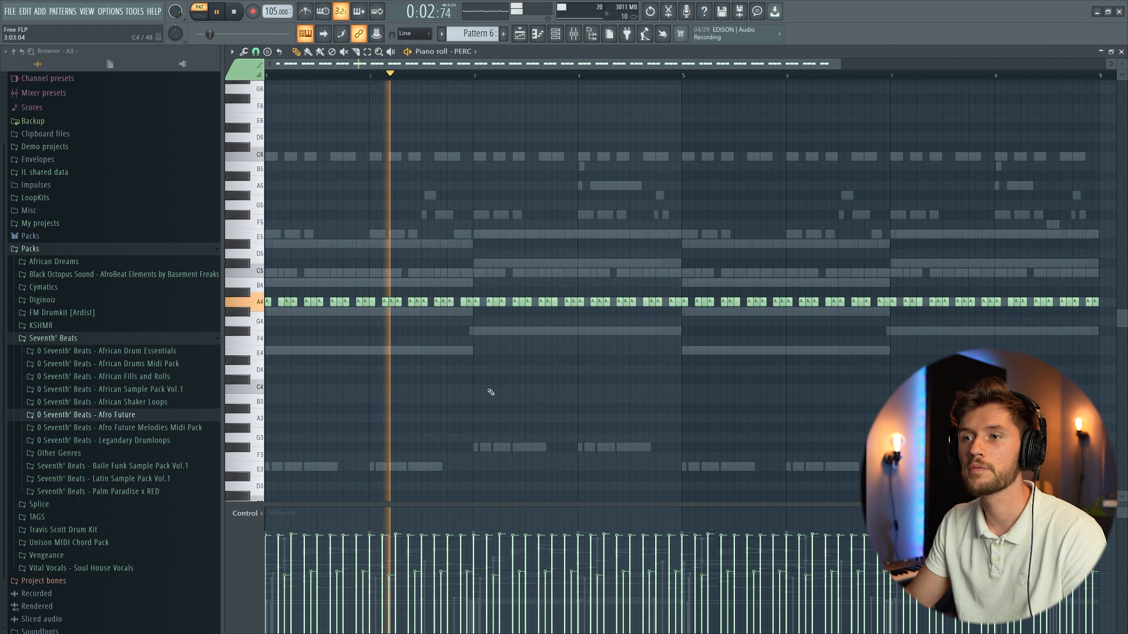
pyautogui.moveTo(839, 64)
pyautogui.mouseDown()
pyautogui.moveTo(711, 66)
pyautogui.moveTo(838, 64)
pyautogui.mouseUp()
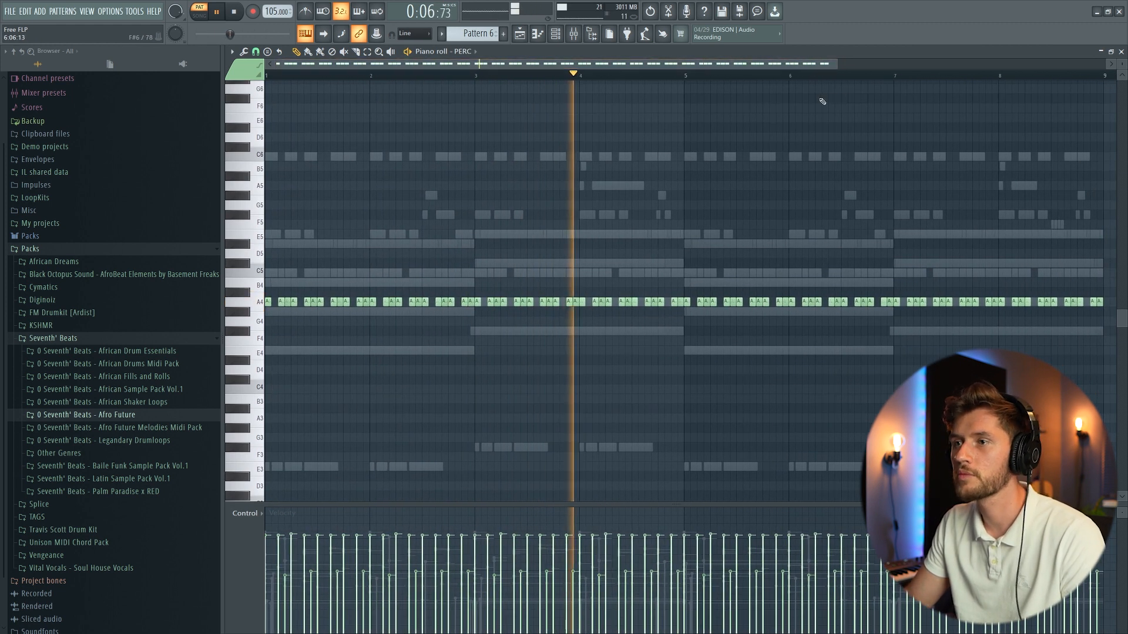
# Unmute the PERC channels on mixer tracks 35, 12 and 36 and examine the note patterns of tracks 35 and 36
pyautogui.click(562, 37)
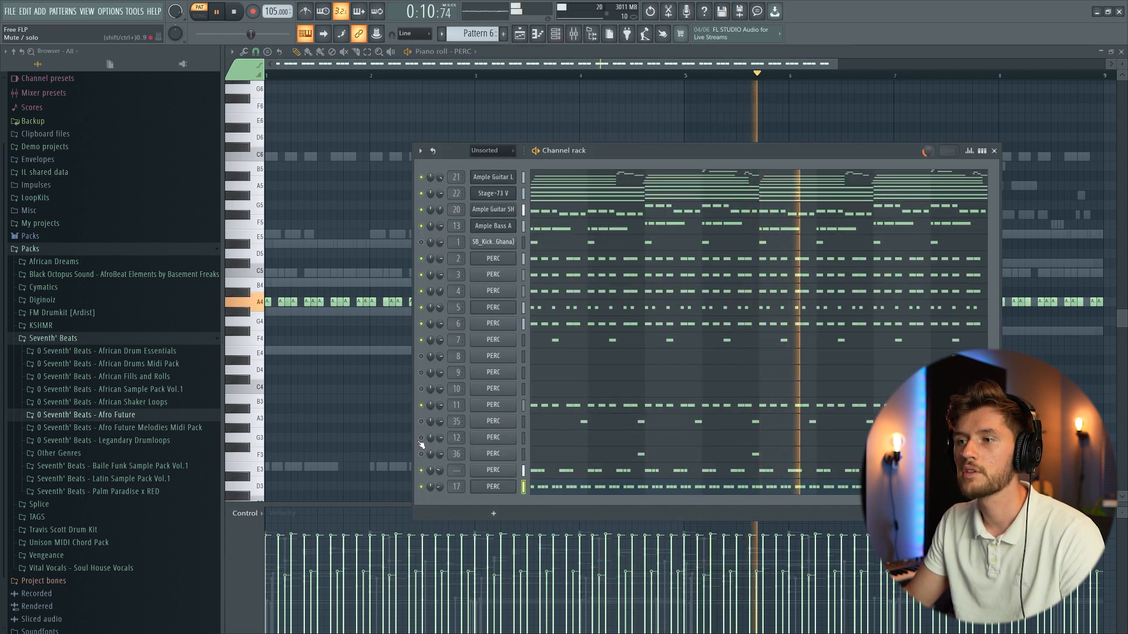
pyautogui.press('space')
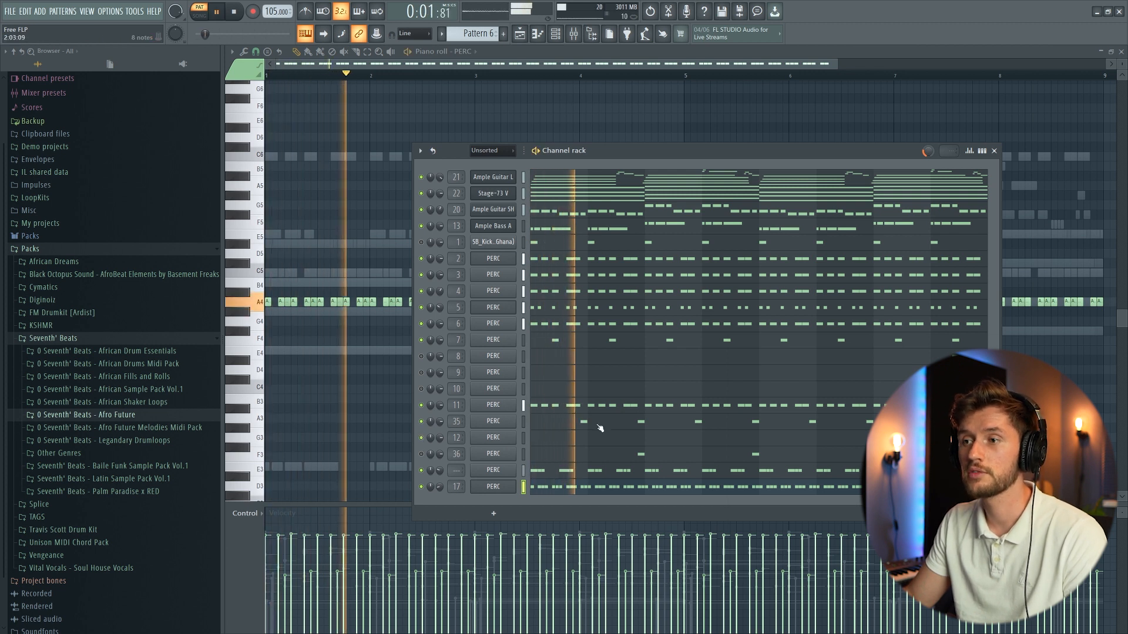
pyautogui.click(598, 424)
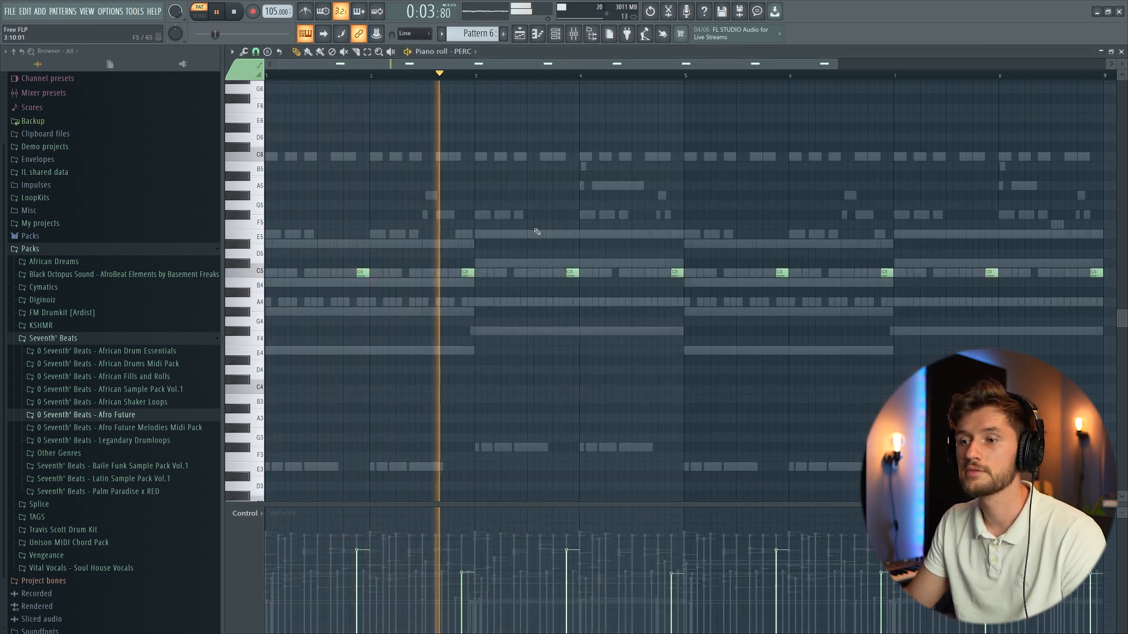
pyautogui.click(557, 36)
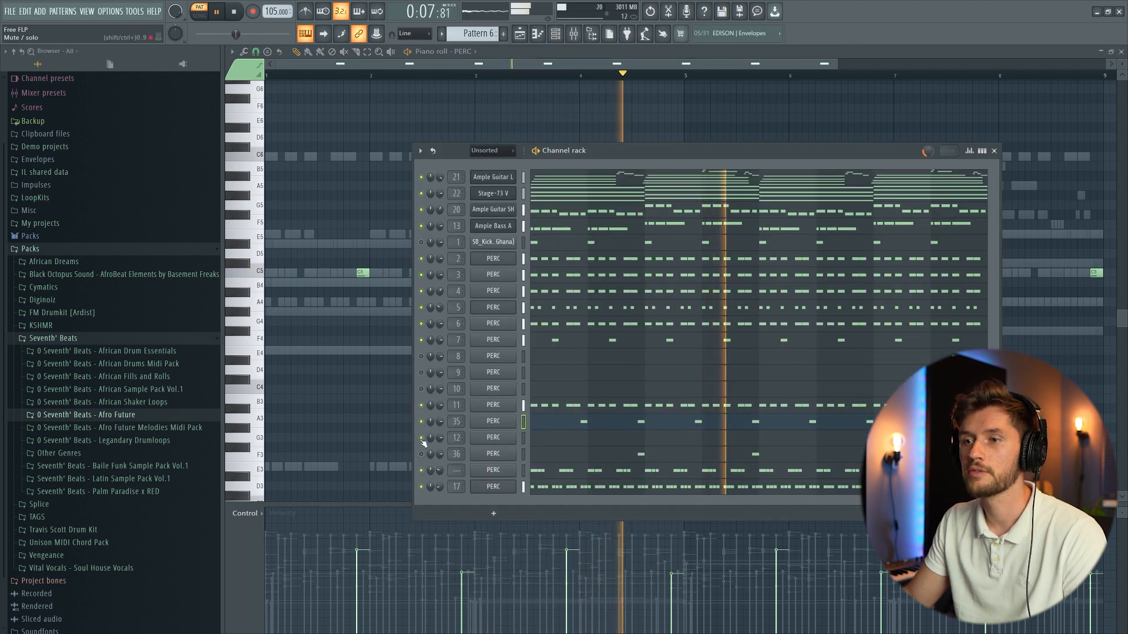
pyautogui.press('F6')
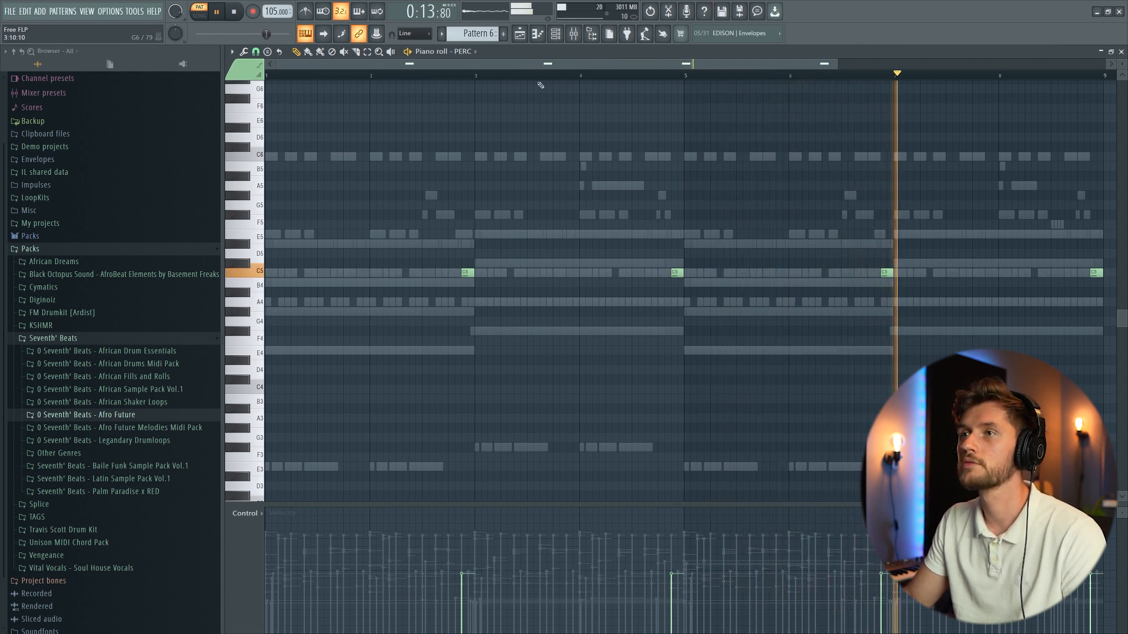
# Unmute the PERC channels on mixer tracks 8, 9 and 10 and listen to the end of the pattern around bar 8
pyautogui.press('F6')
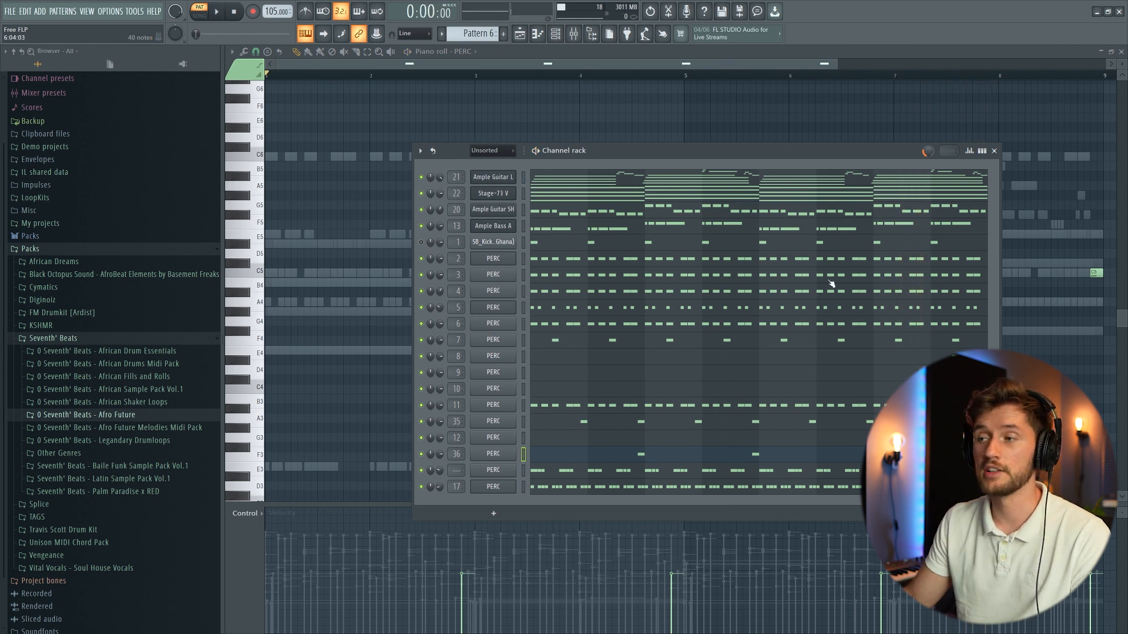
pyautogui.press('F6')
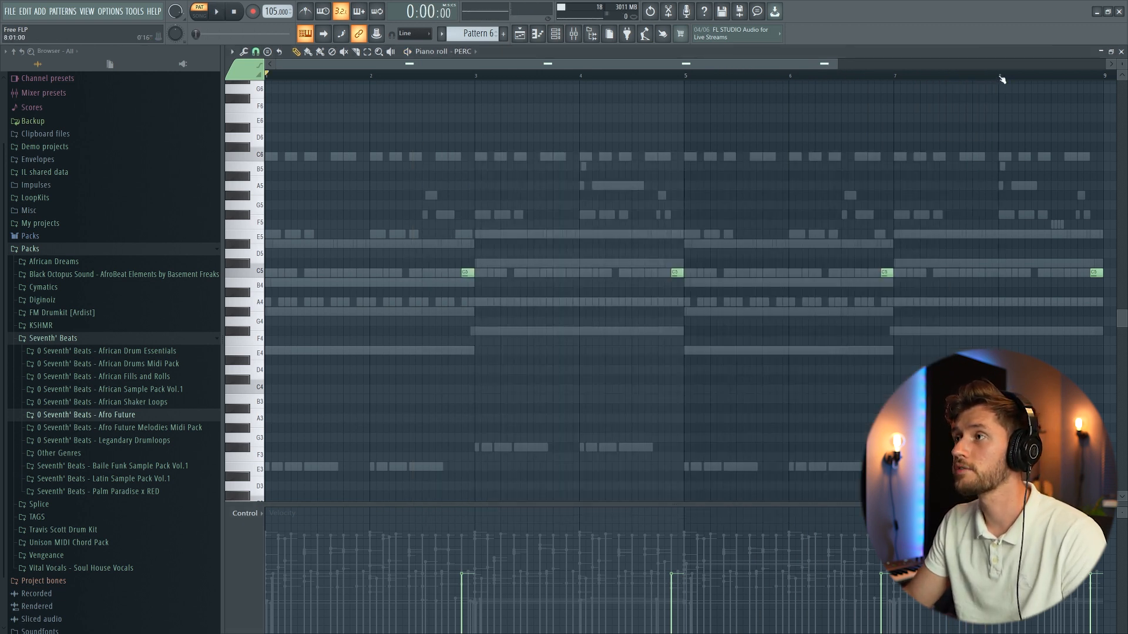
pyautogui.press('F6')
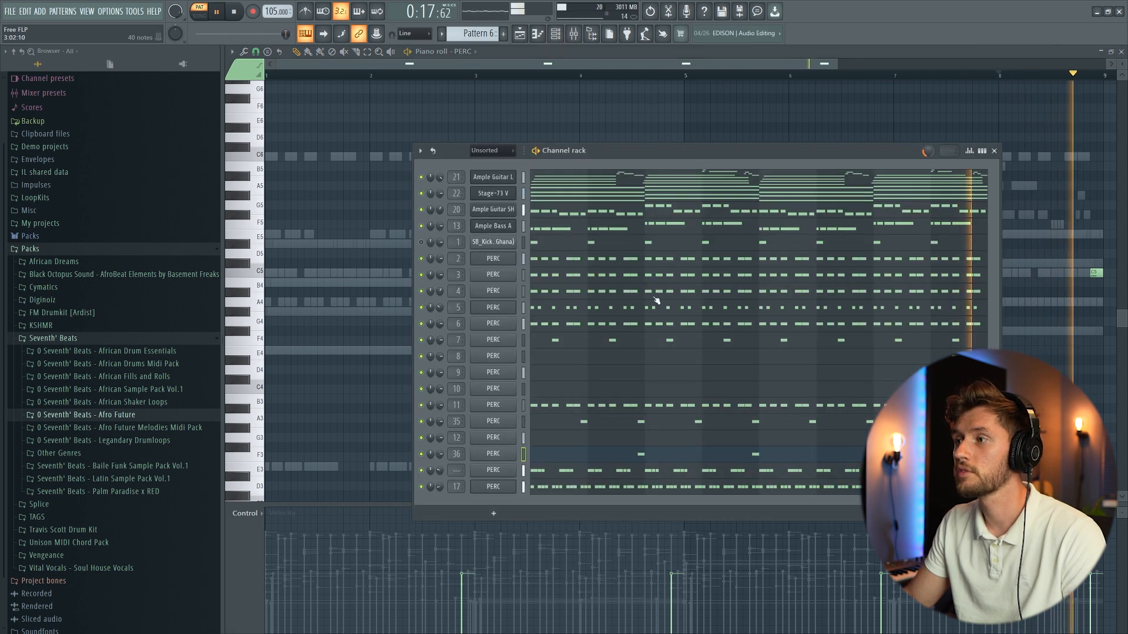
pyautogui.press('space')
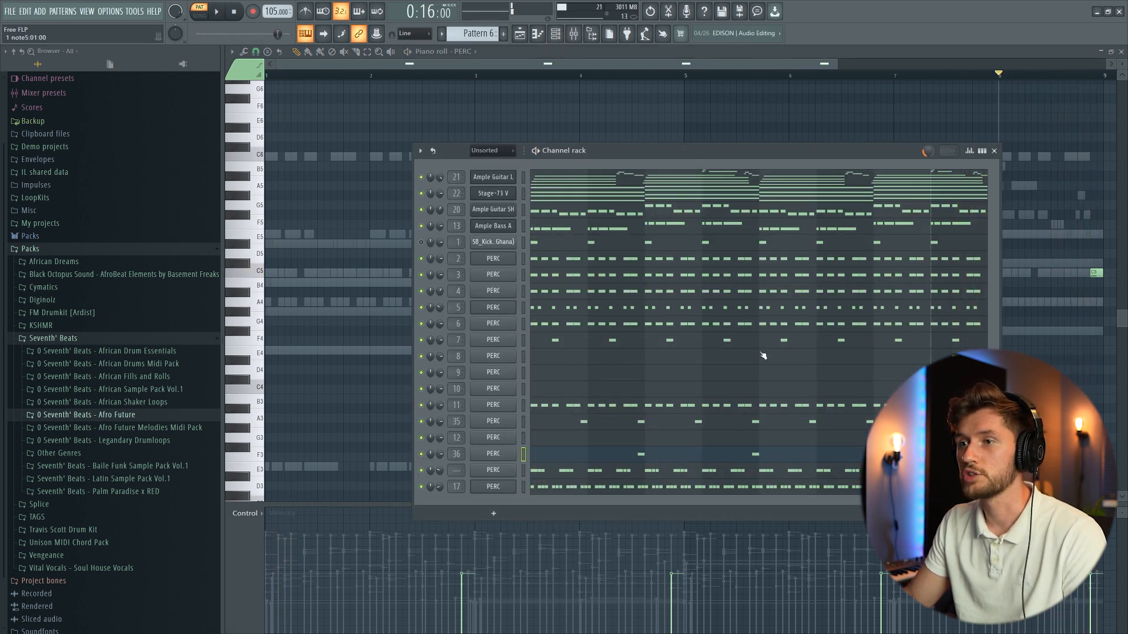
# Examine the note of the PERC channel on mixer track 8 and listen to that channel soloed from bar 8
pyautogui.press('F6')
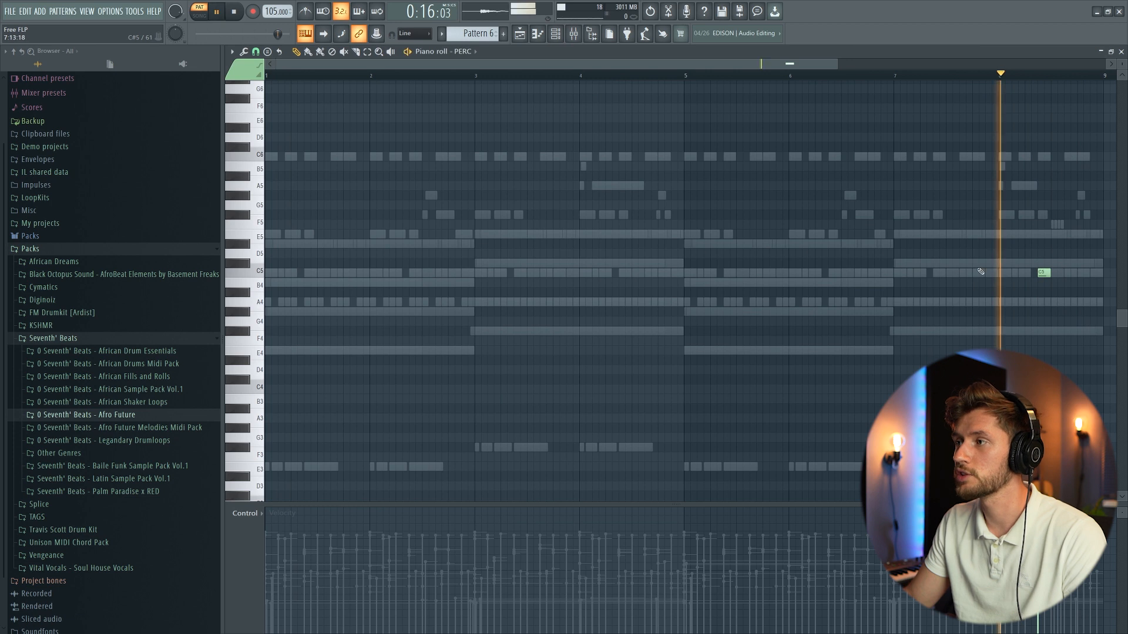
pyautogui.click(551, 35)
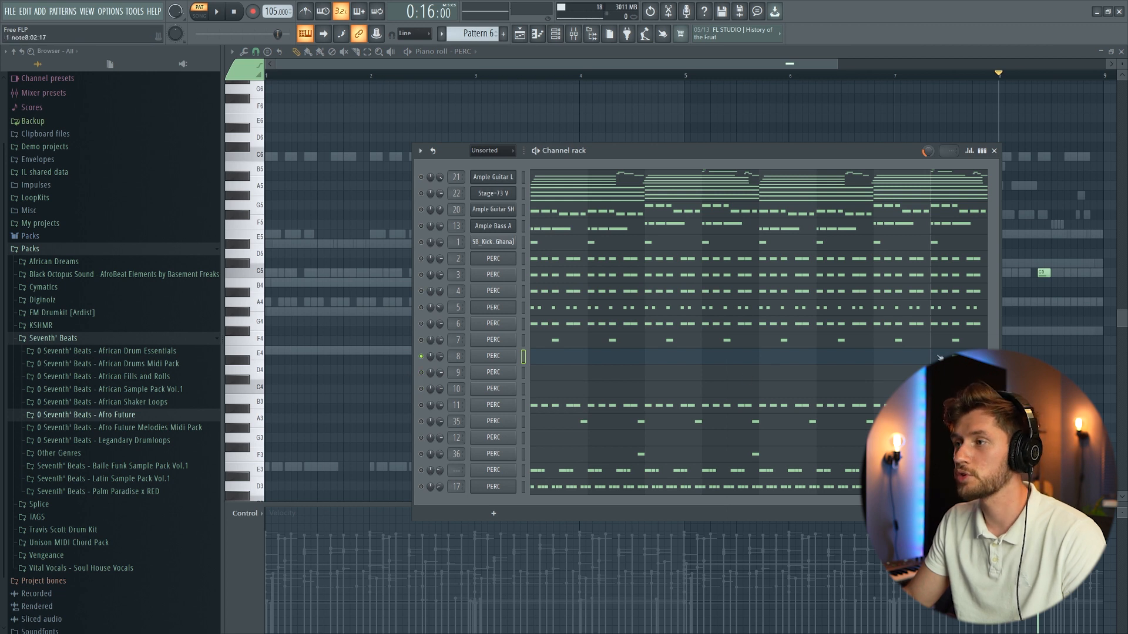
pyautogui.press('F6')
pyautogui.press('space')
pyautogui.press('space')
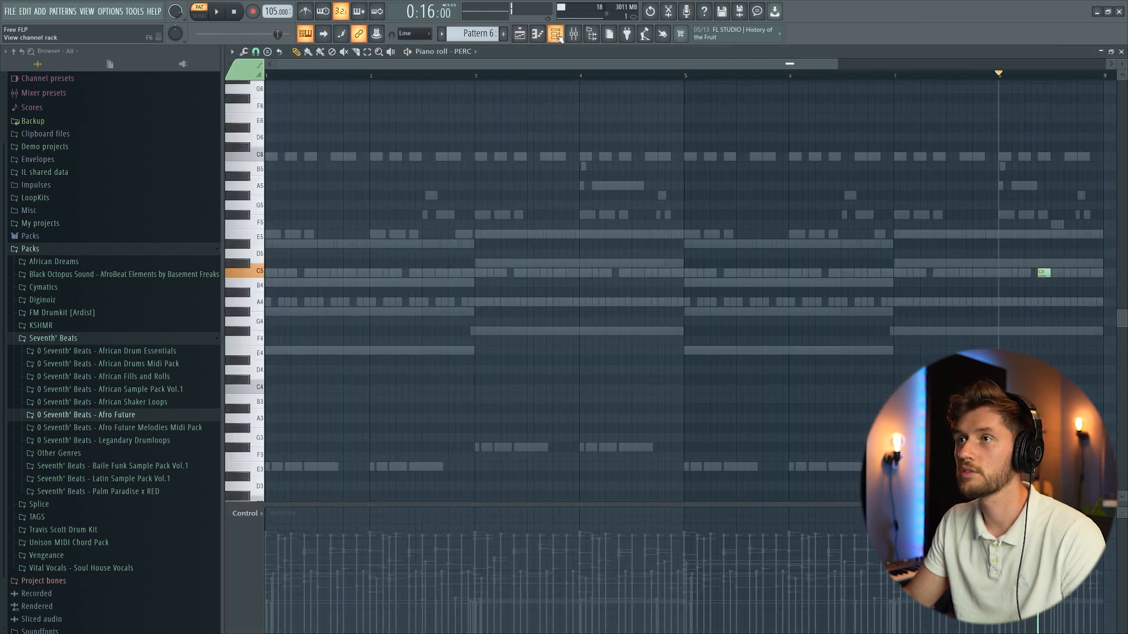
# Add the PERC channels on mixer tracks 9, 10 and 12 to the soloed fill and examine each one's notes in bar 8
pyautogui.click(556, 35)
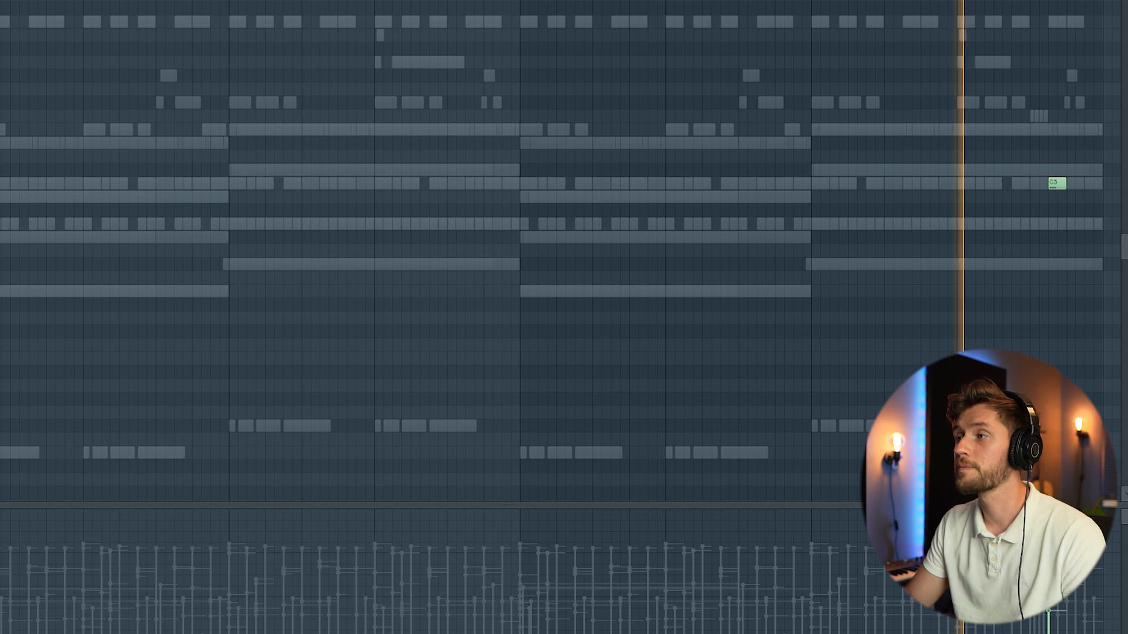
pyautogui.press('F6')
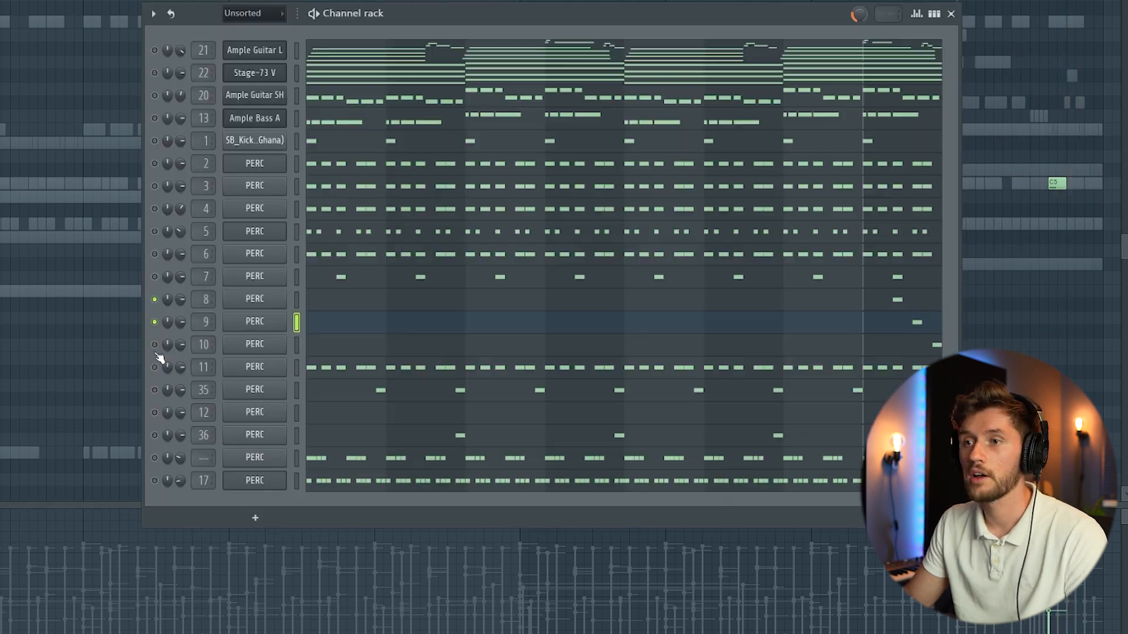
pyautogui.press('F6')
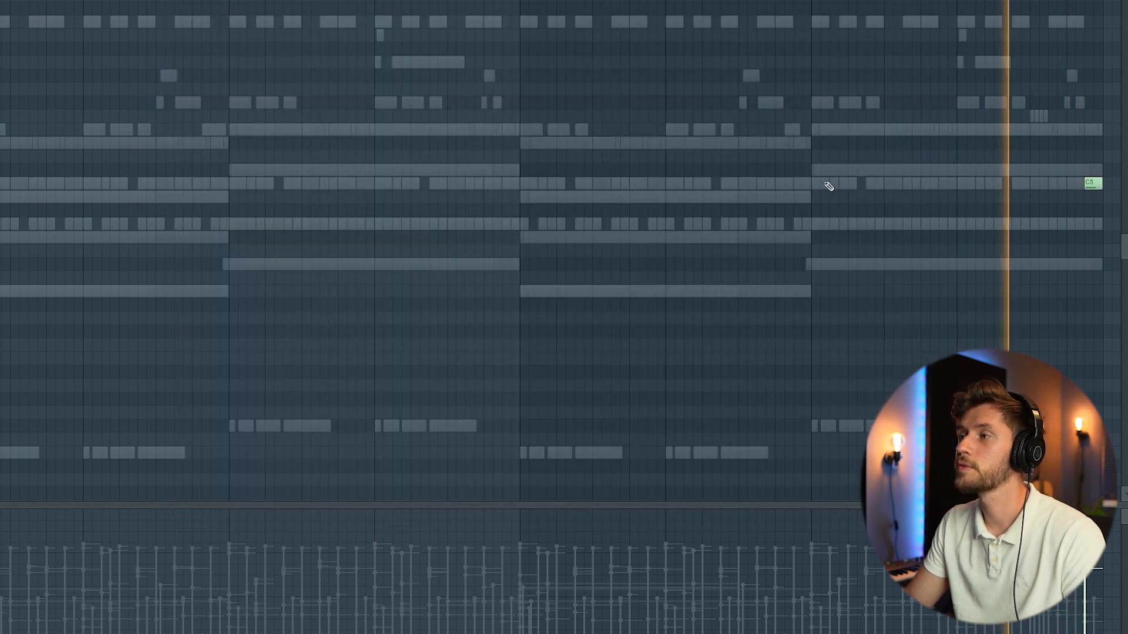
pyautogui.press('F6')
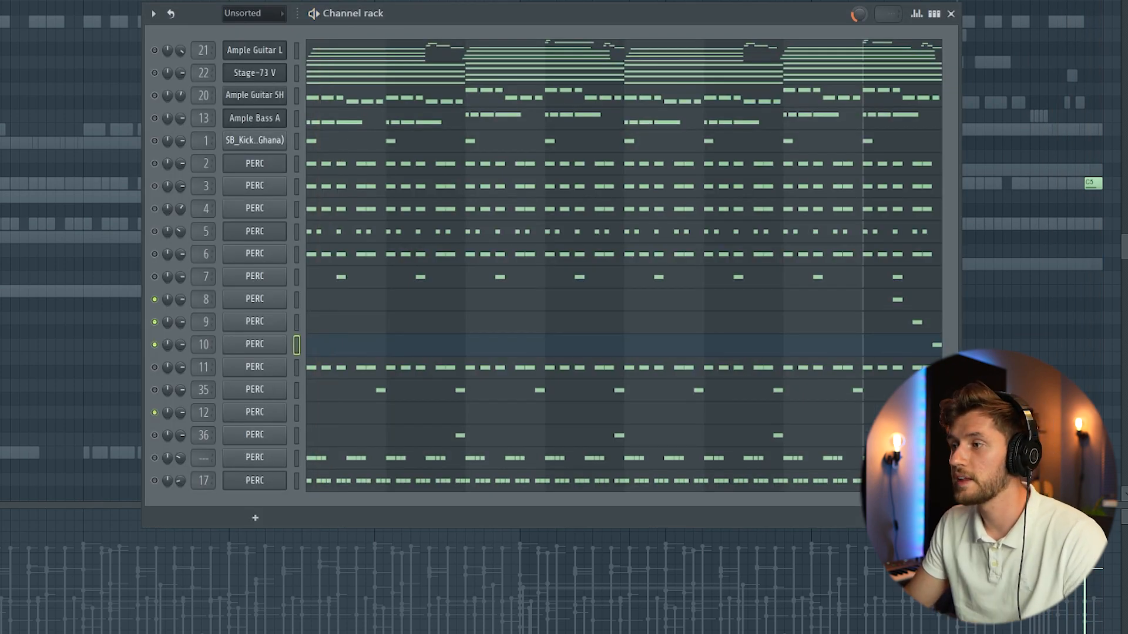
pyautogui.press('F6')
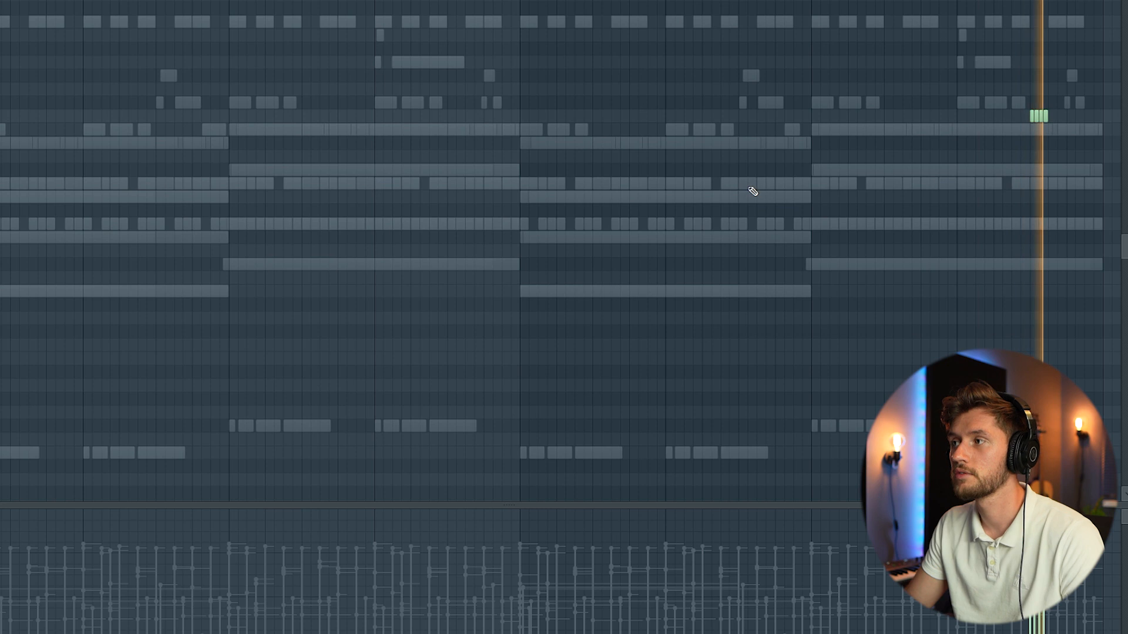
# Examine the ValhallaVintageVerb settings on the Reverb Bus mixer track while the percussion fill plays
pyautogui.press('F9')
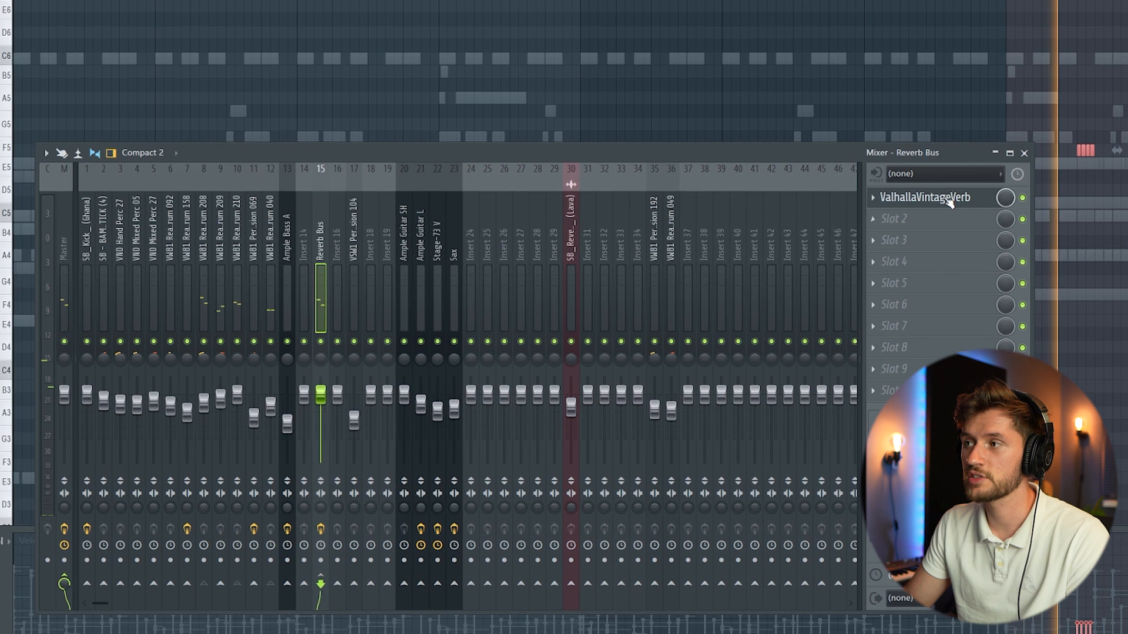
pyautogui.click(874, 164)
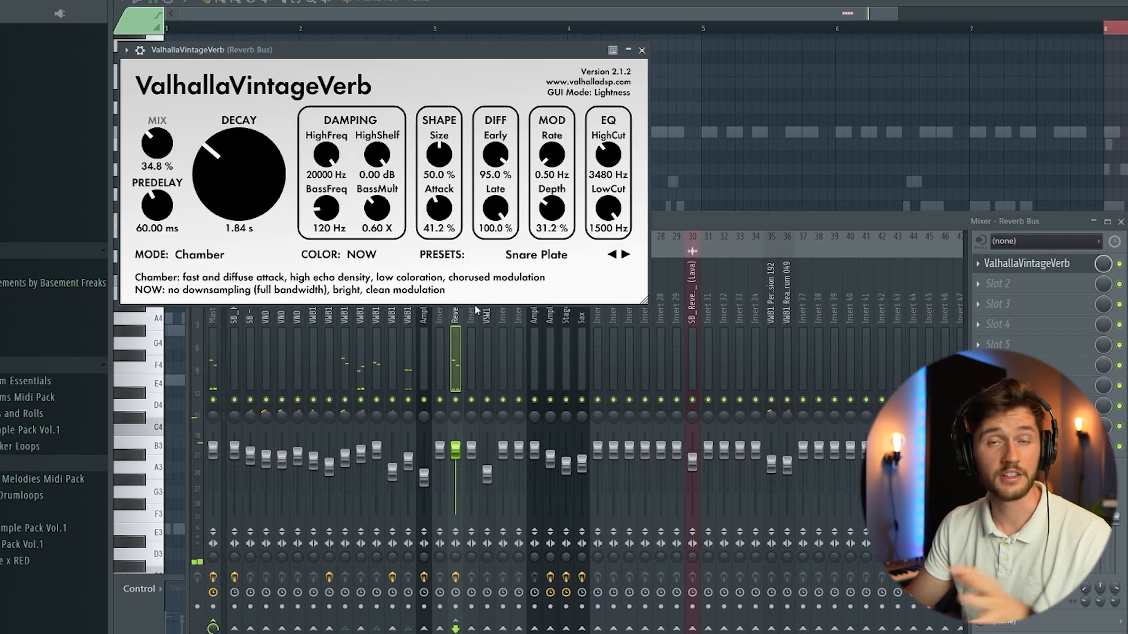
pyautogui.click(725, 229)
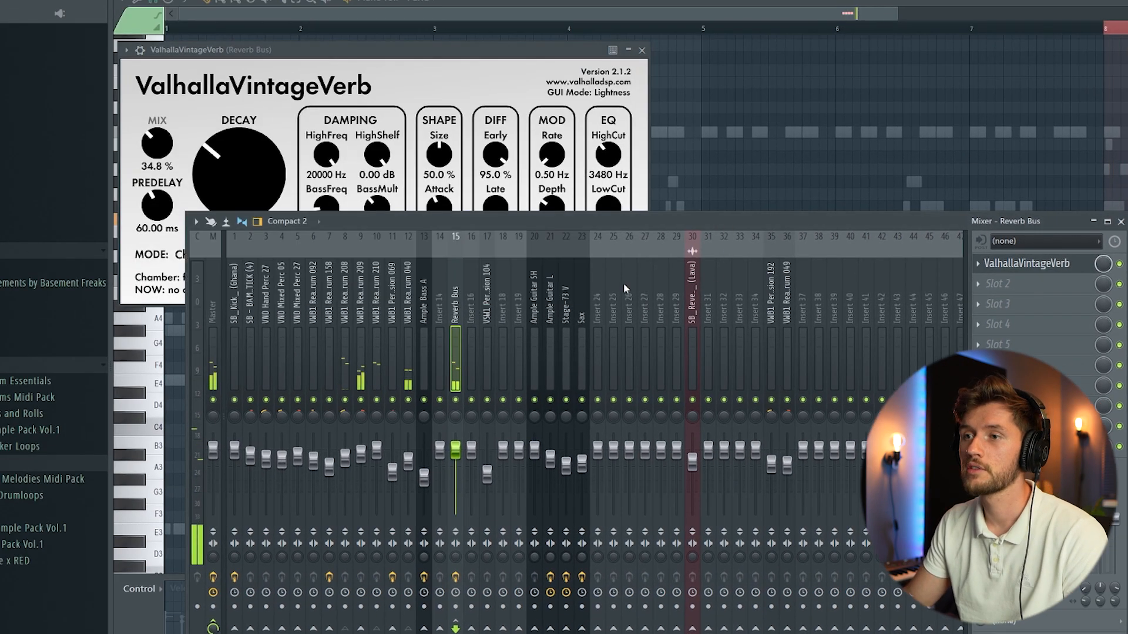
# Unmute all channels including SB_Kick_(Ghana), examine the kick's notes in the piano roll and play Pattern 6 from the start
pyautogui.press('F6')
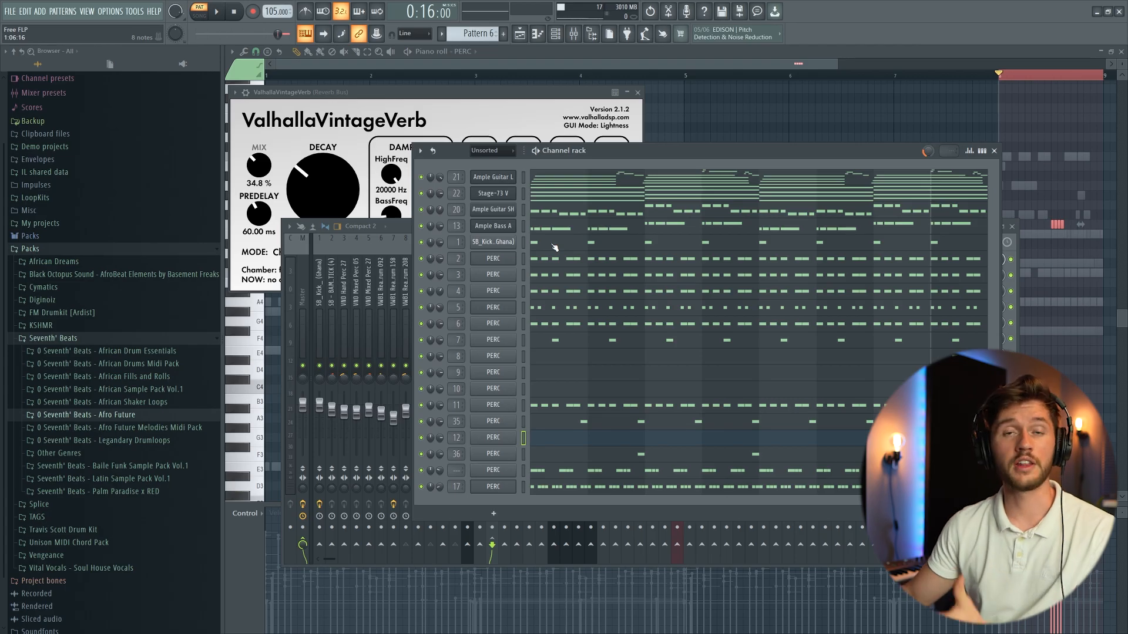
pyautogui.click(555, 247)
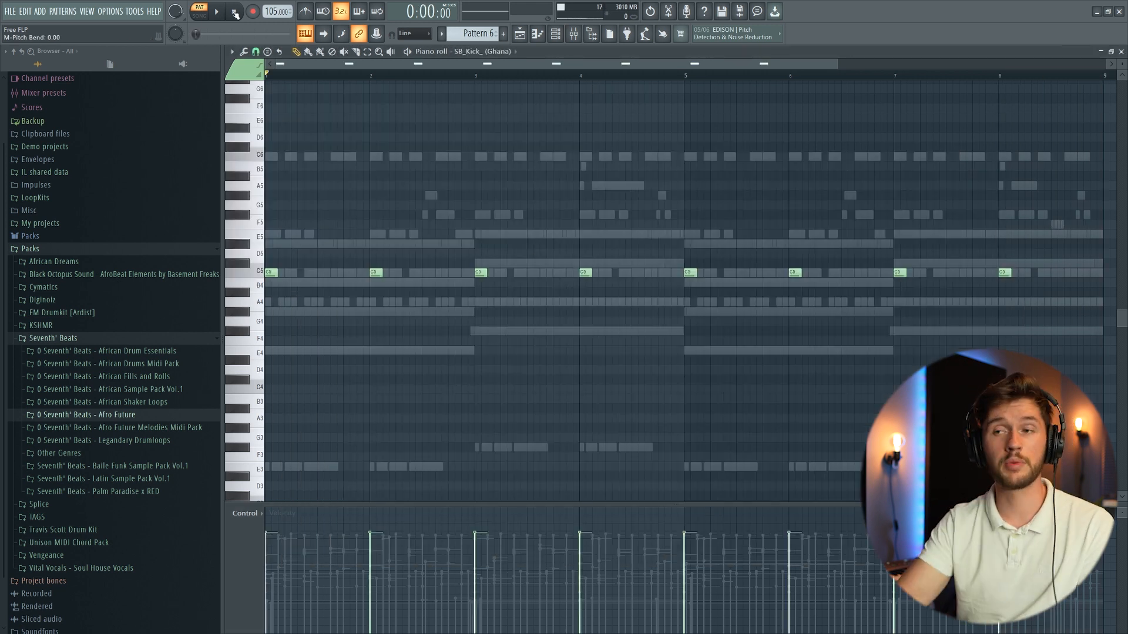
pyautogui.press('space')
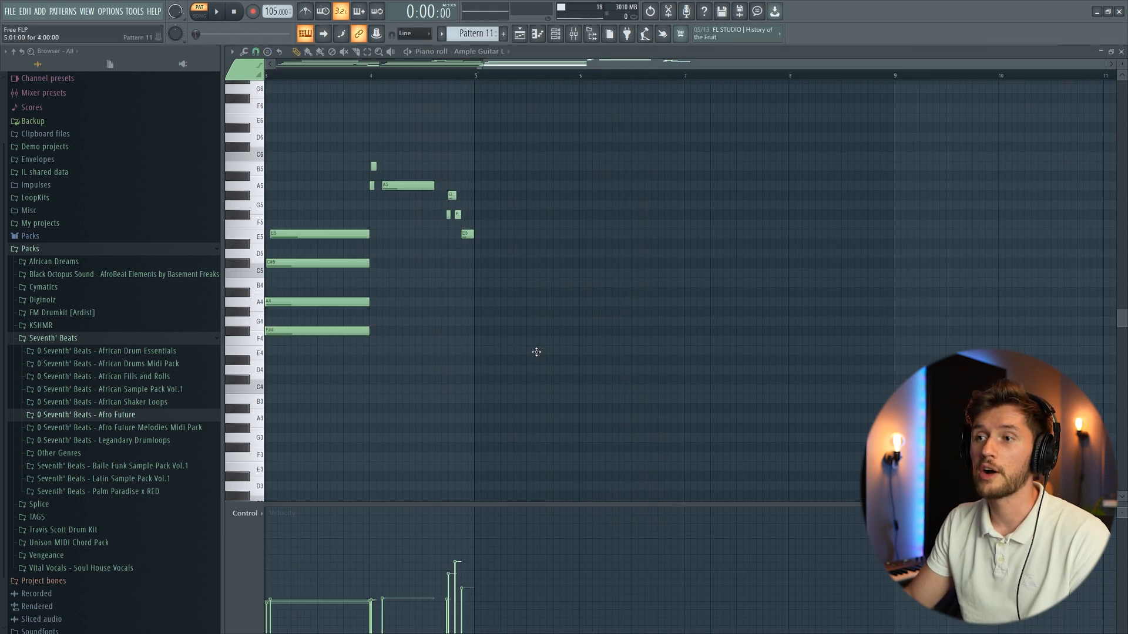
# Play the Ample Guitar L notes of Pattern 11 from the first bar in the piano roll and stop after listening
pyautogui.hscroll(-4, 481, 123)
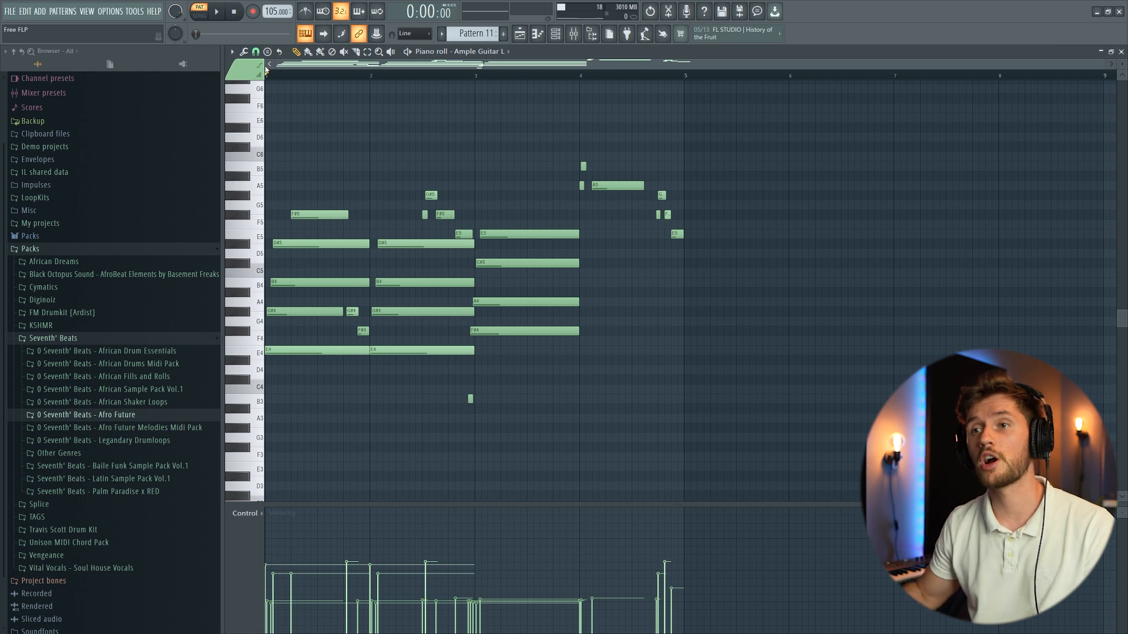
pyautogui.press('space')
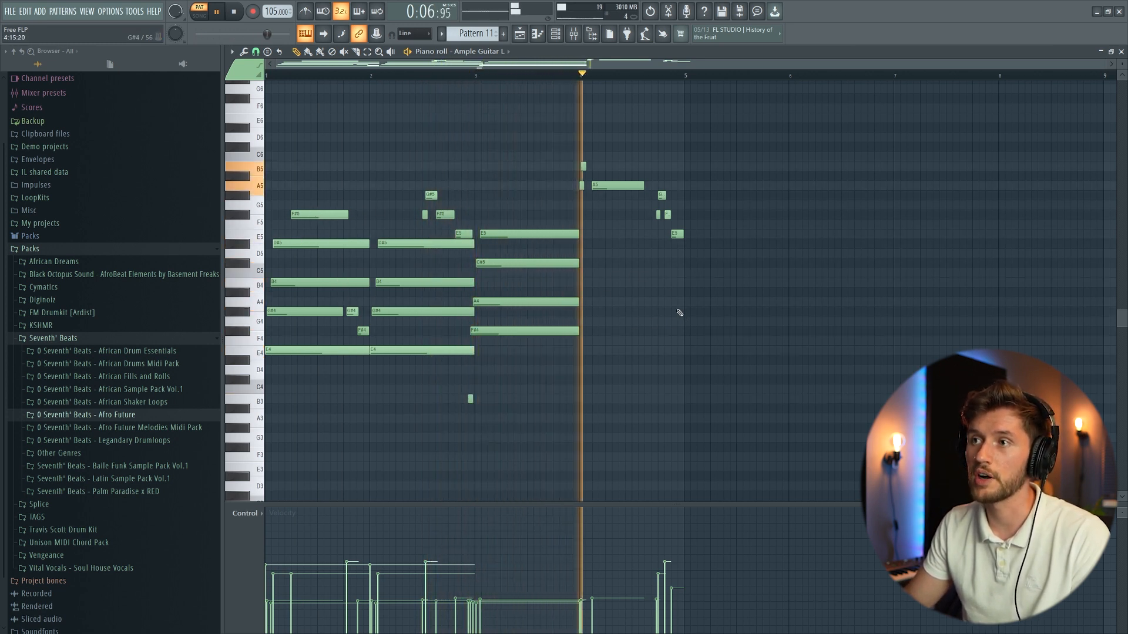
pyautogui.press('space')
# Play the arrangement in the Playlist, pick the SB - SHAKER LOOP (15) clip on Track 11 and follow playback past bar 16
pyautogui.press('F5')
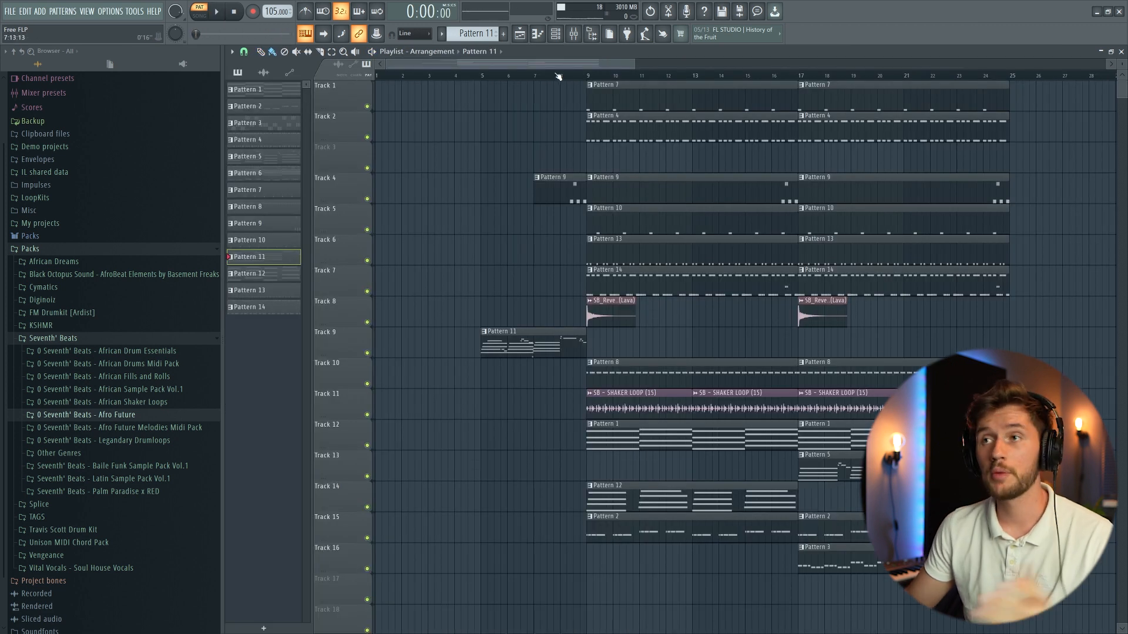
pyautogui.press('space')
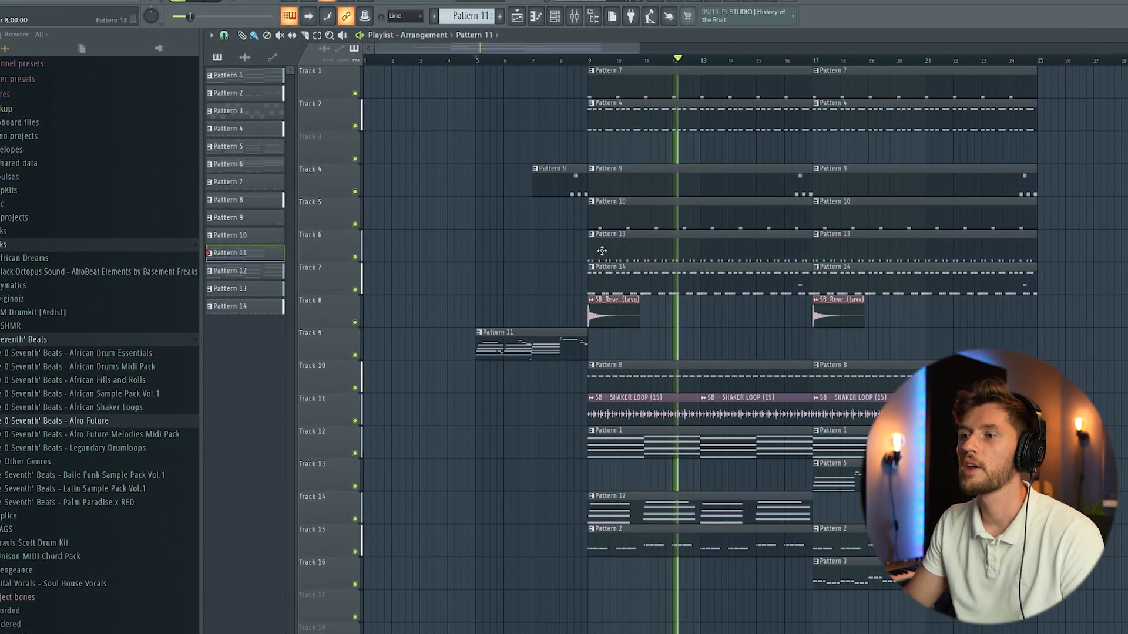
pyautogui.doubleClick(655, 410)
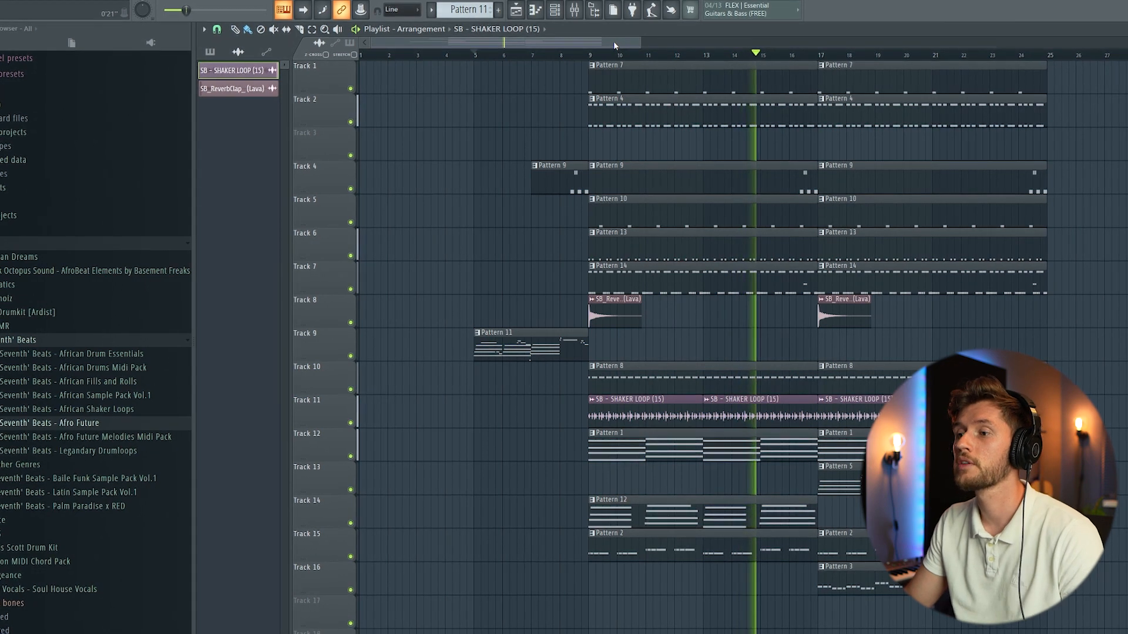
pyautogui.moveTo(613, 41); pyautogui.dragTo(580, 41)
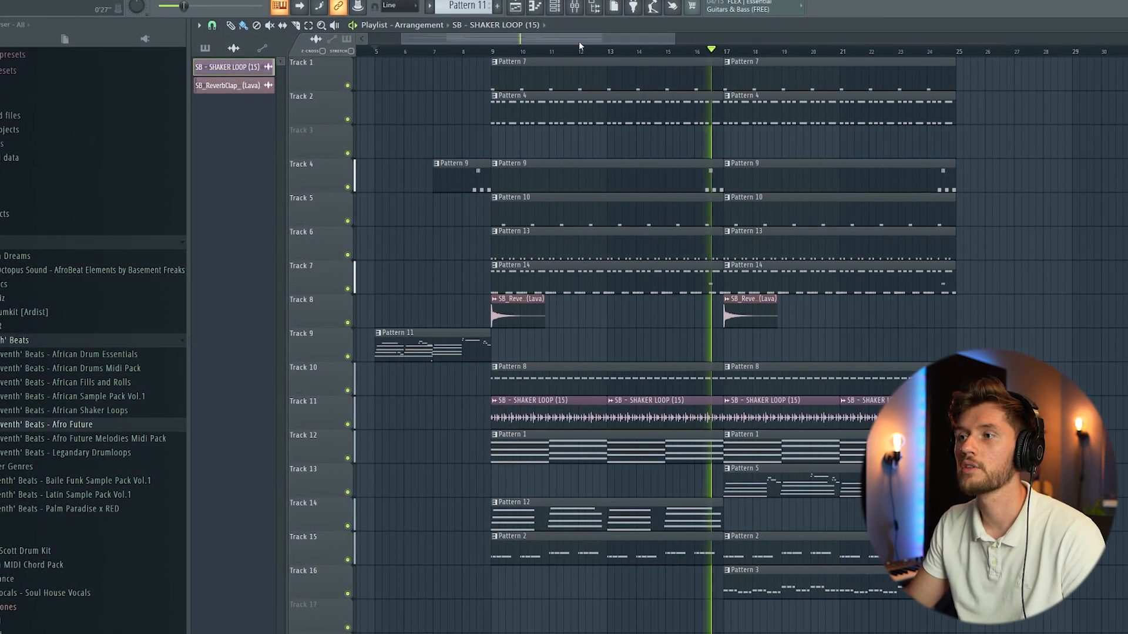